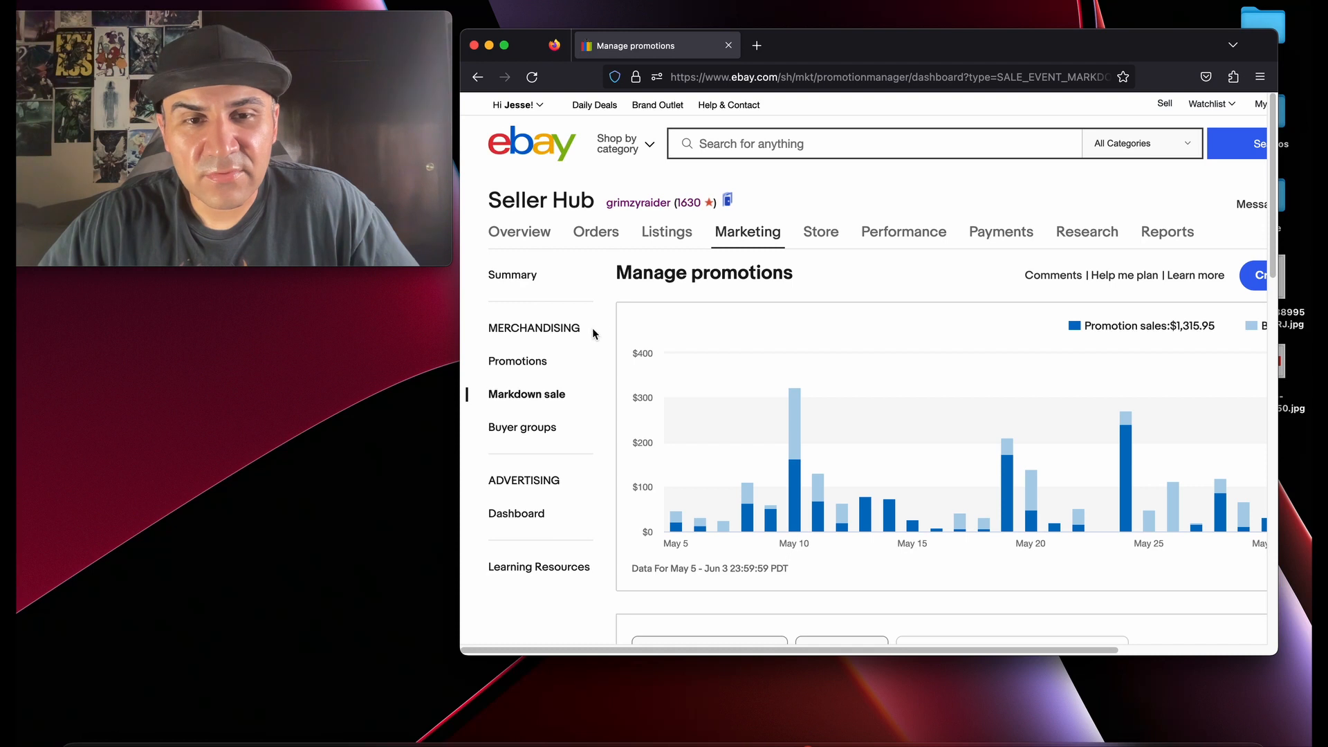
- Start creating a new sale event with markdown from the Manage promotions page
scroll(587, 339, down, 5)
scroll(600, 353, up, 5)
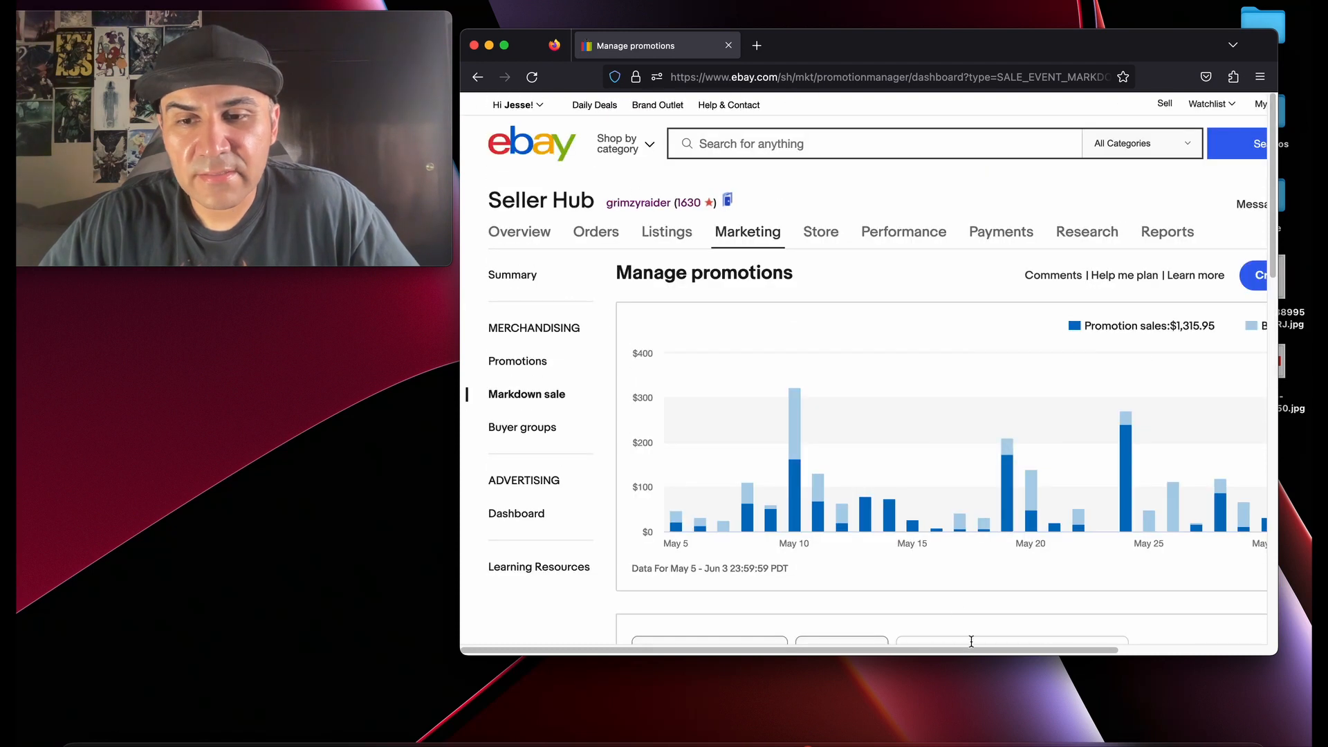
drag(1012, 650, 1238, 414)
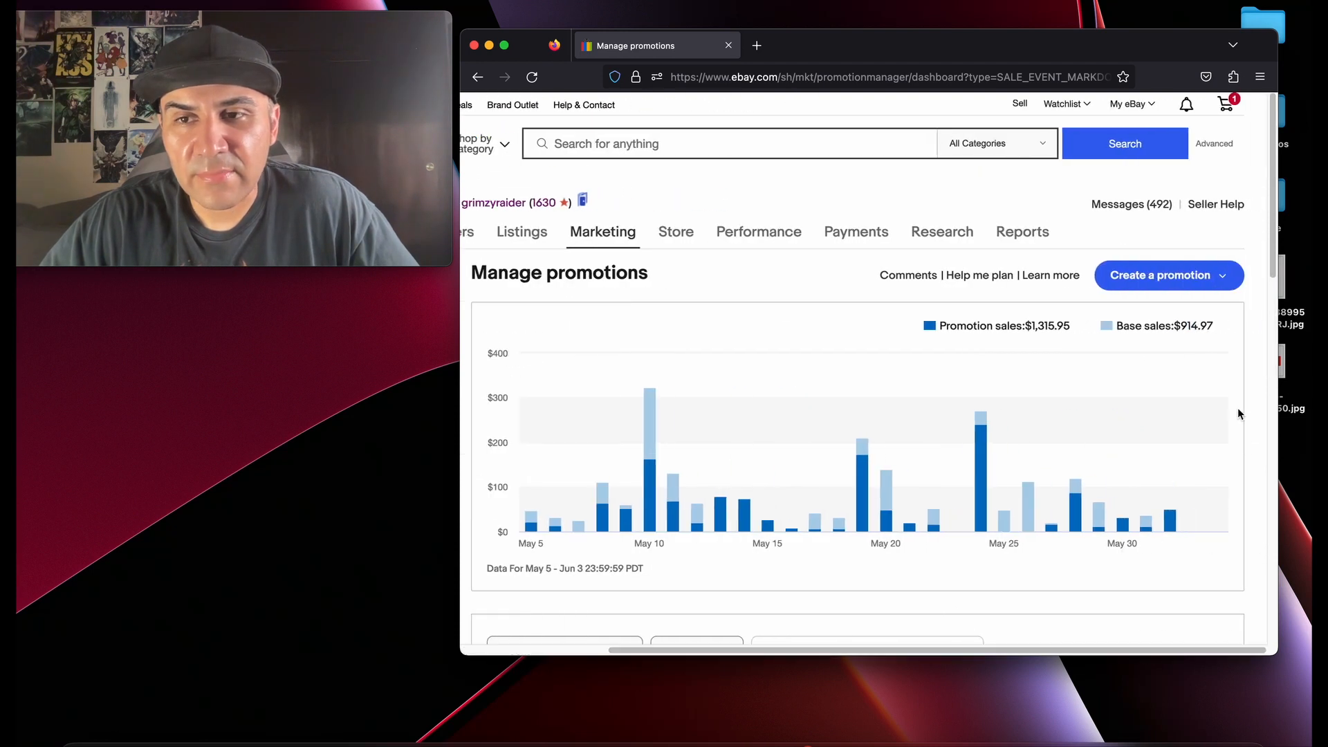
click(1225, 280)
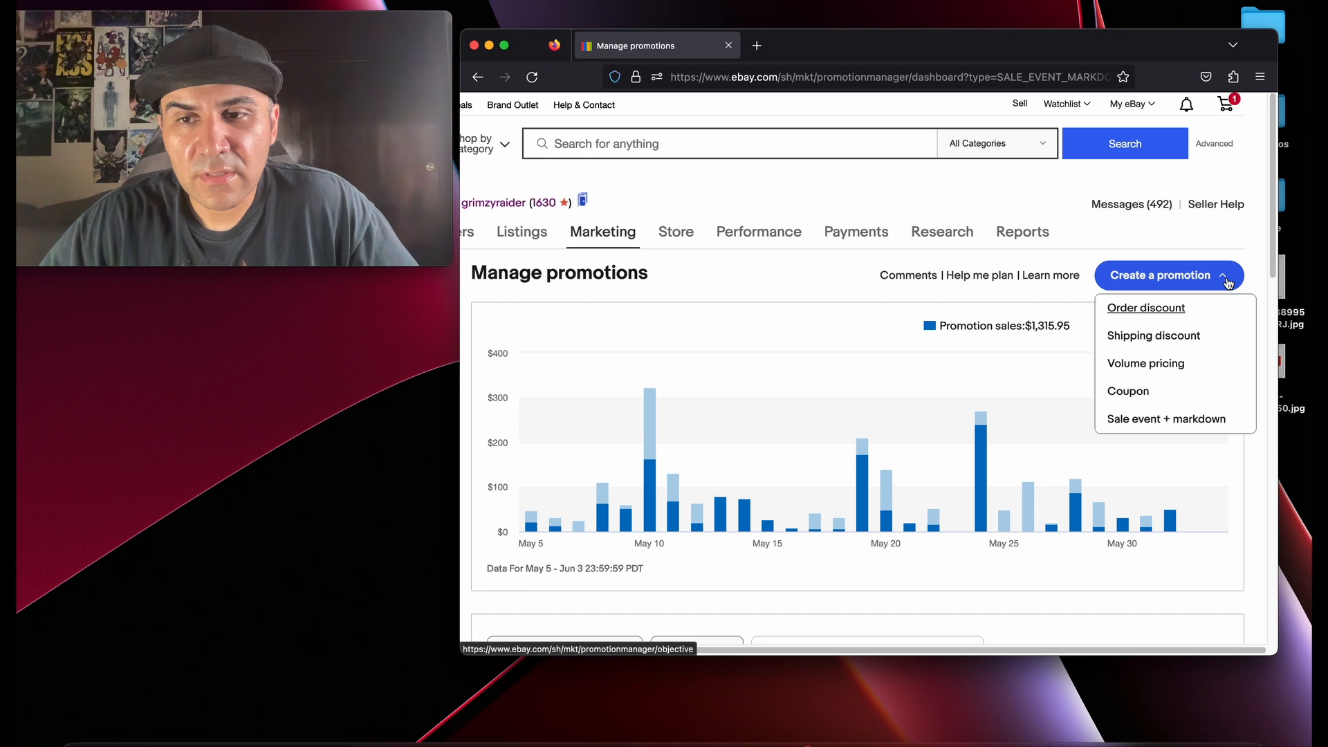
click(1189, 423)
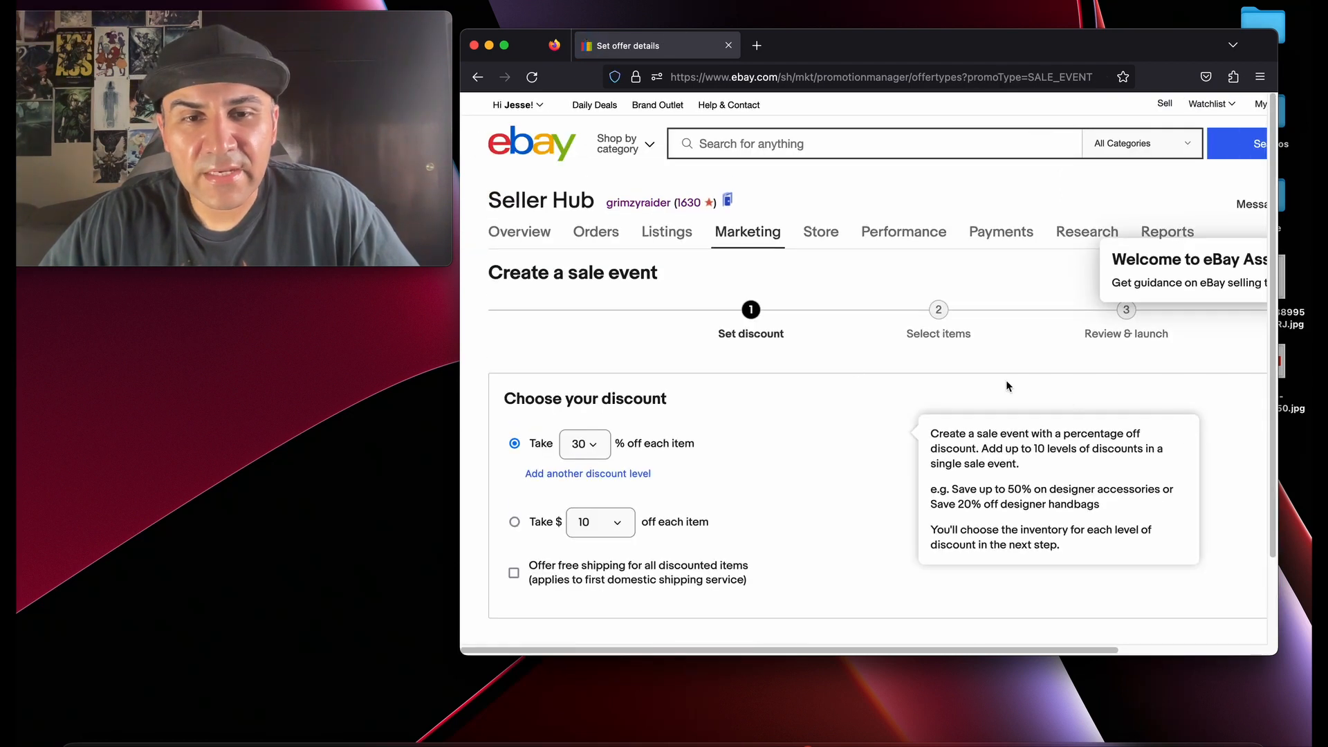
- Set the sale event's percentage discount to 10% off each item
scroll(719, 417, down, 3)
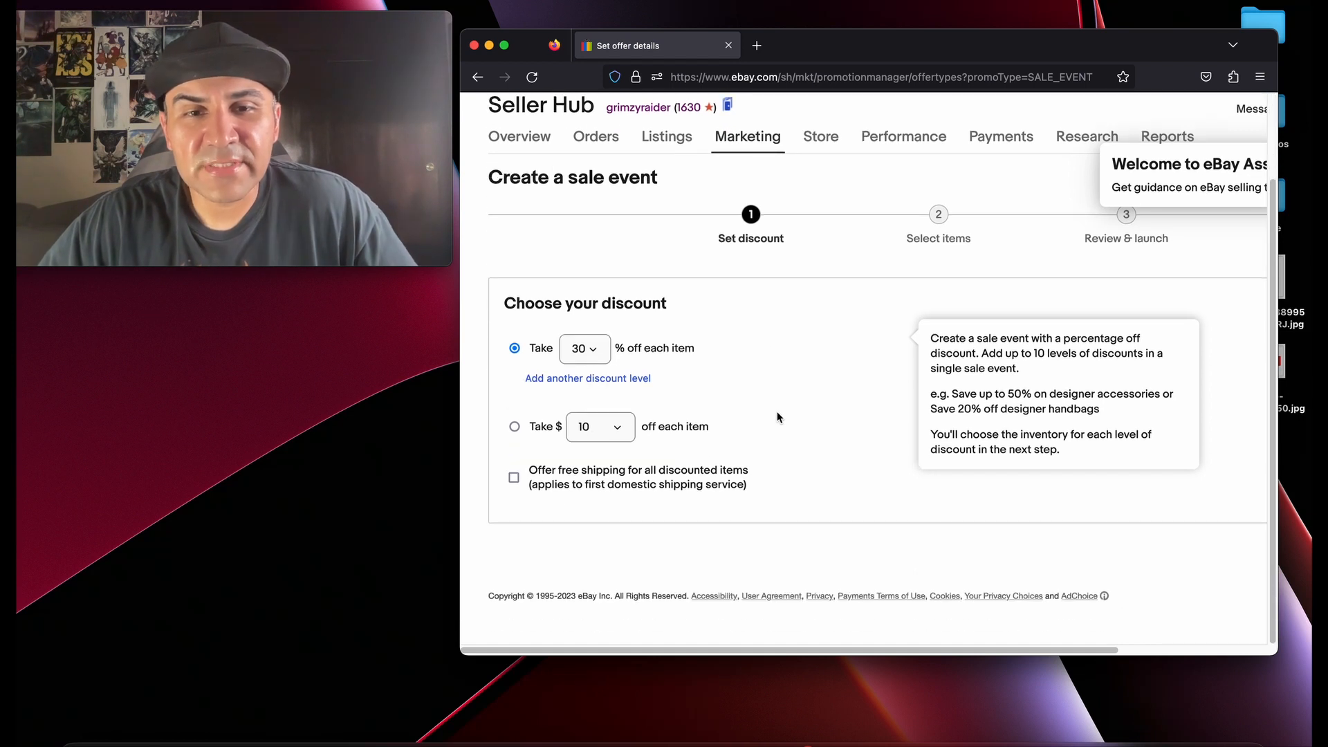
click(591, 355)
scroll(592, 379, up, 1)
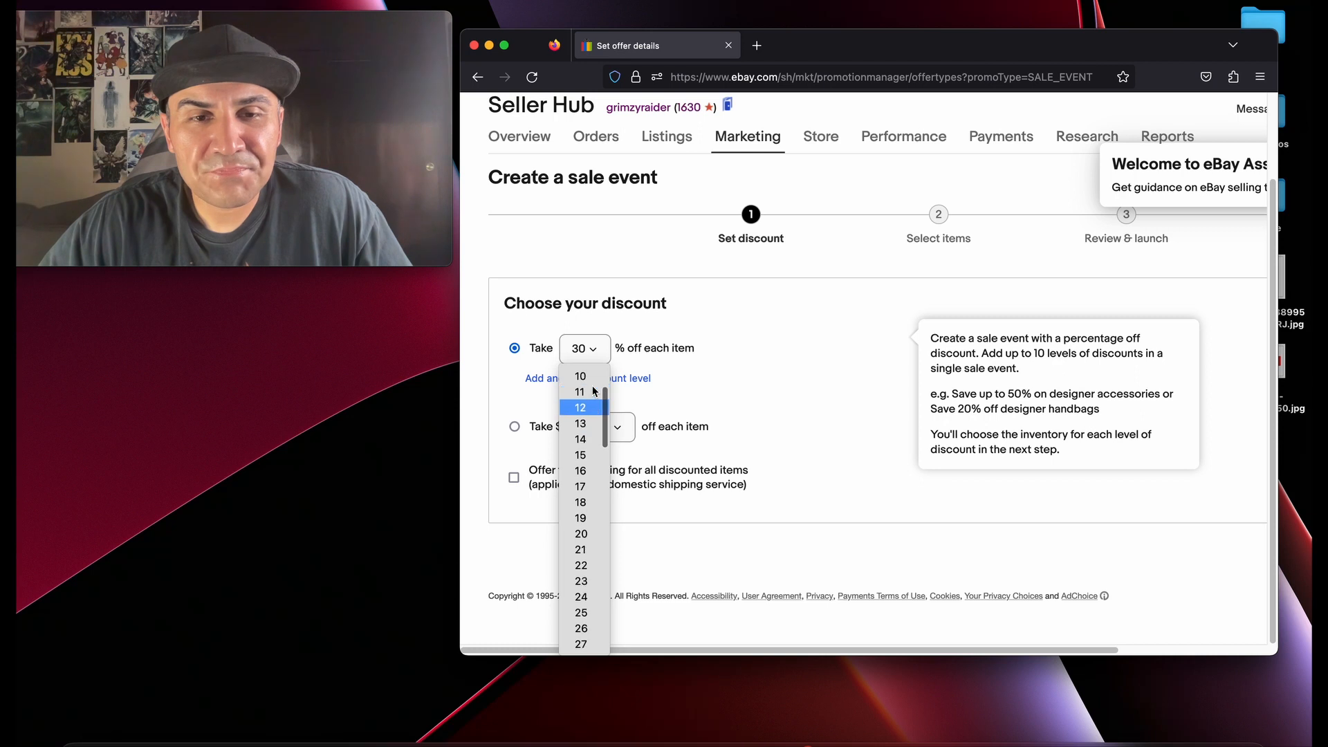
- Continue to item selection and choose to pick individual items from the inventory rather than create category rules
drag(951, 623, 1099, 625)
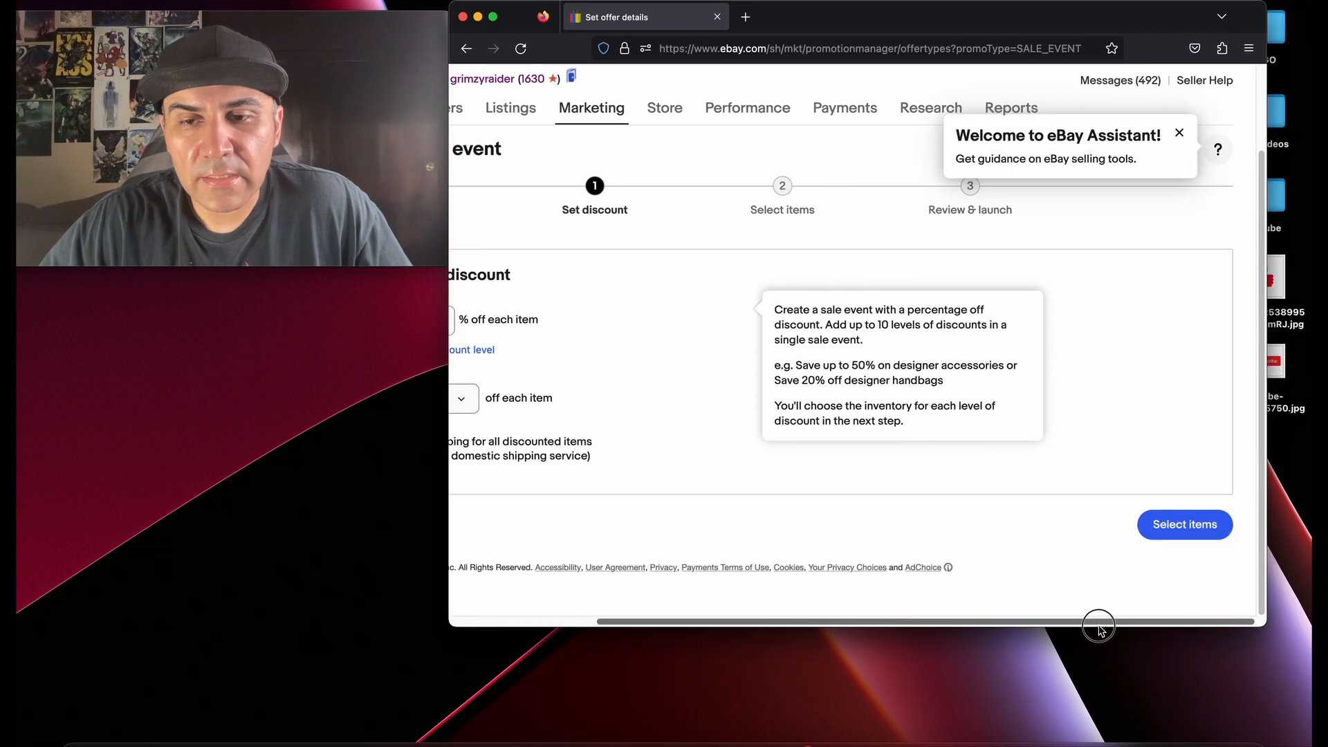
click(1176, 526)
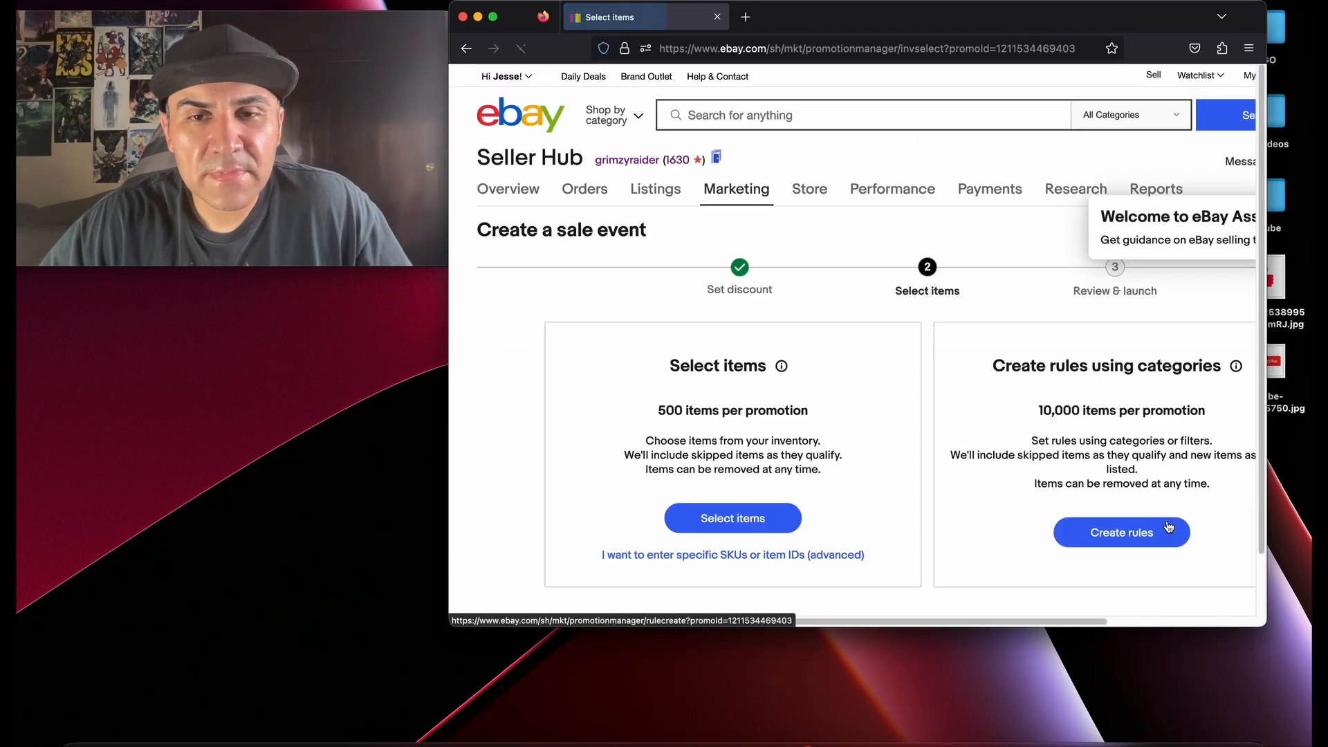
scroll(838, 401, down, 1)
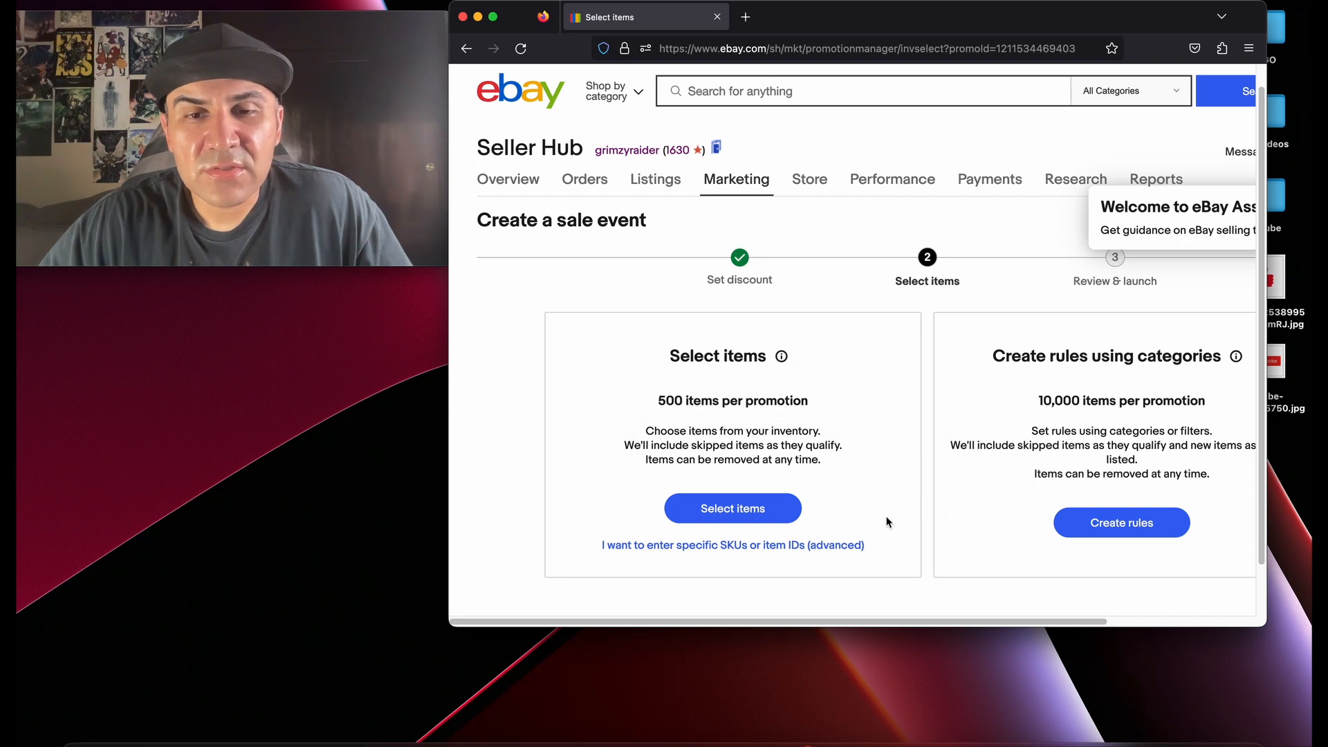
click(738, 513)
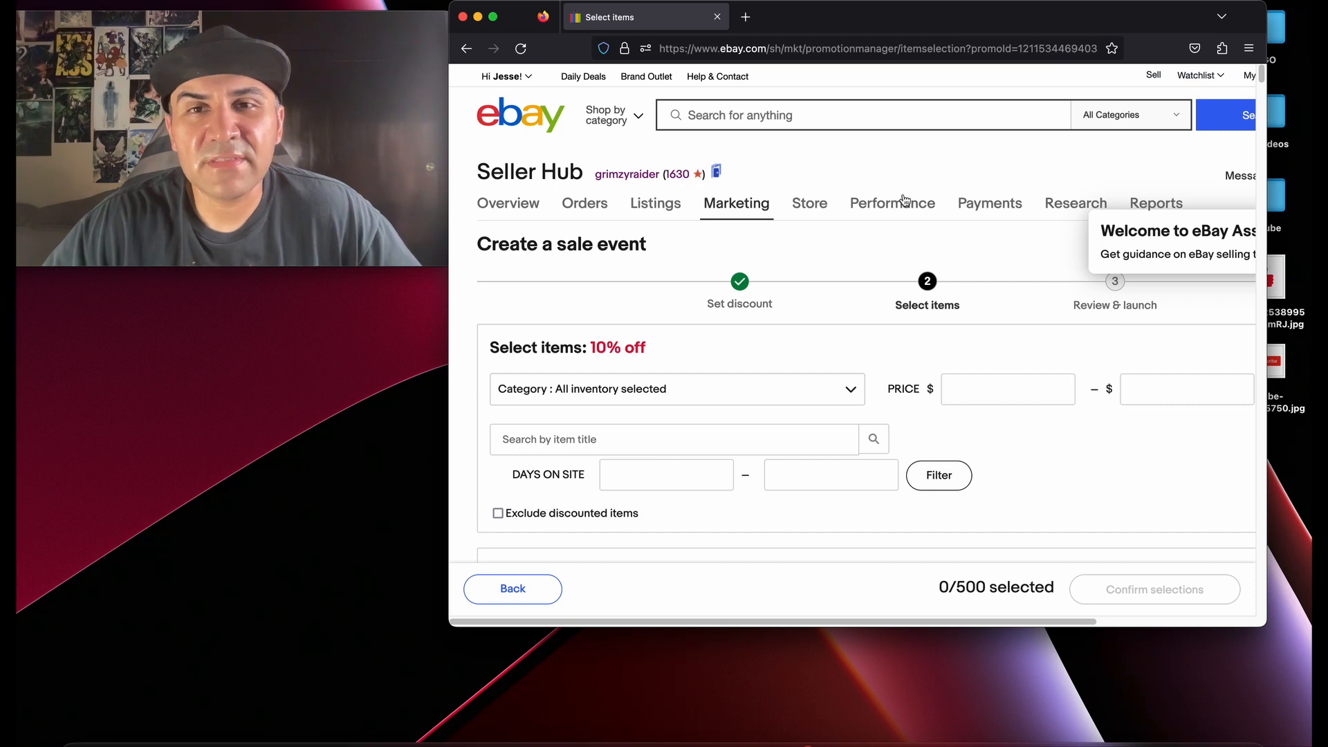
- Filter the inventory to items that have been on site for 31 to 60 days
drag(873, 26, 897, 21)
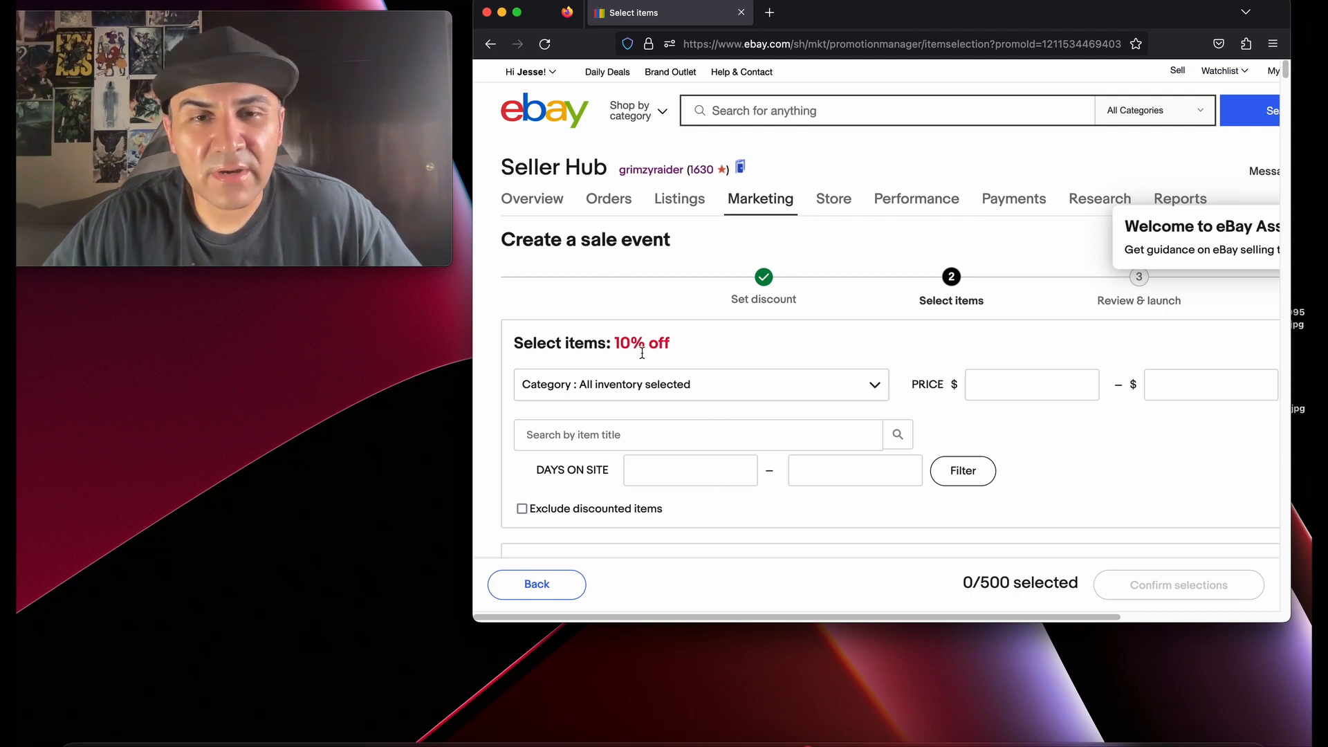
click(658, 475)
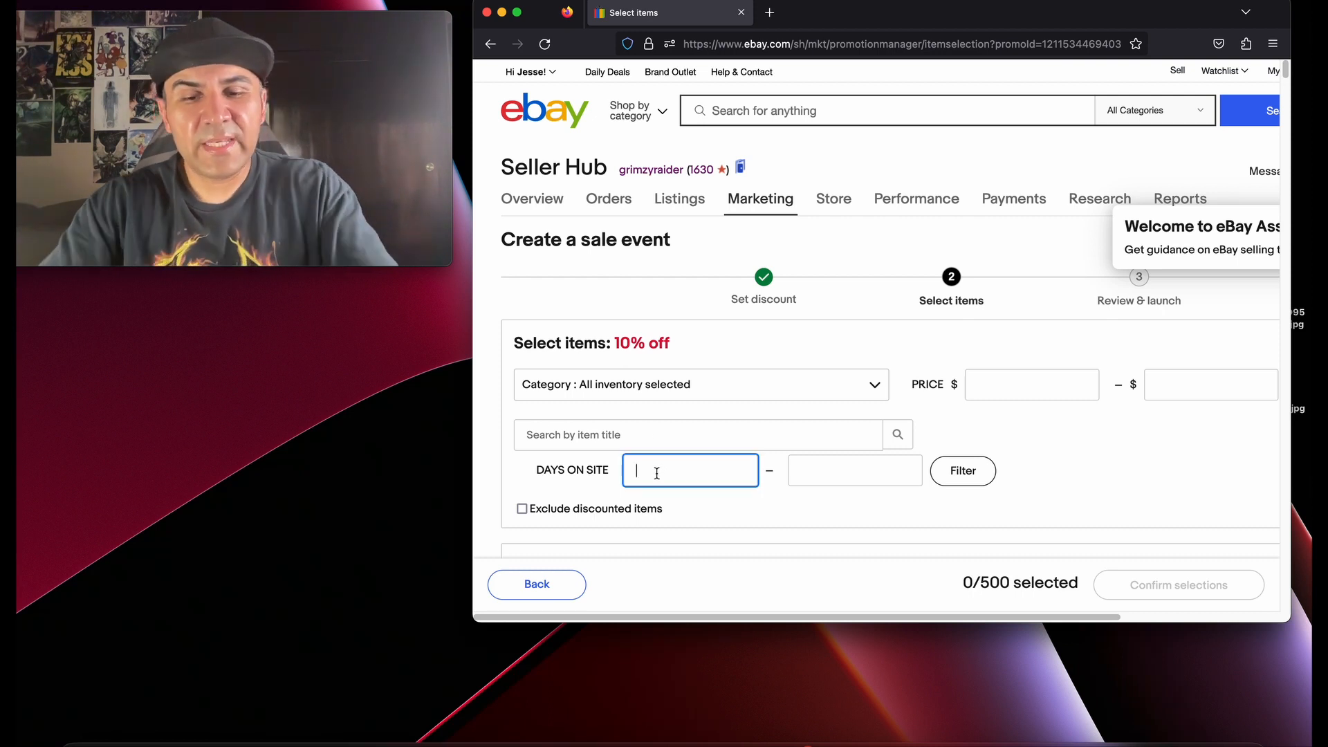
text(31)
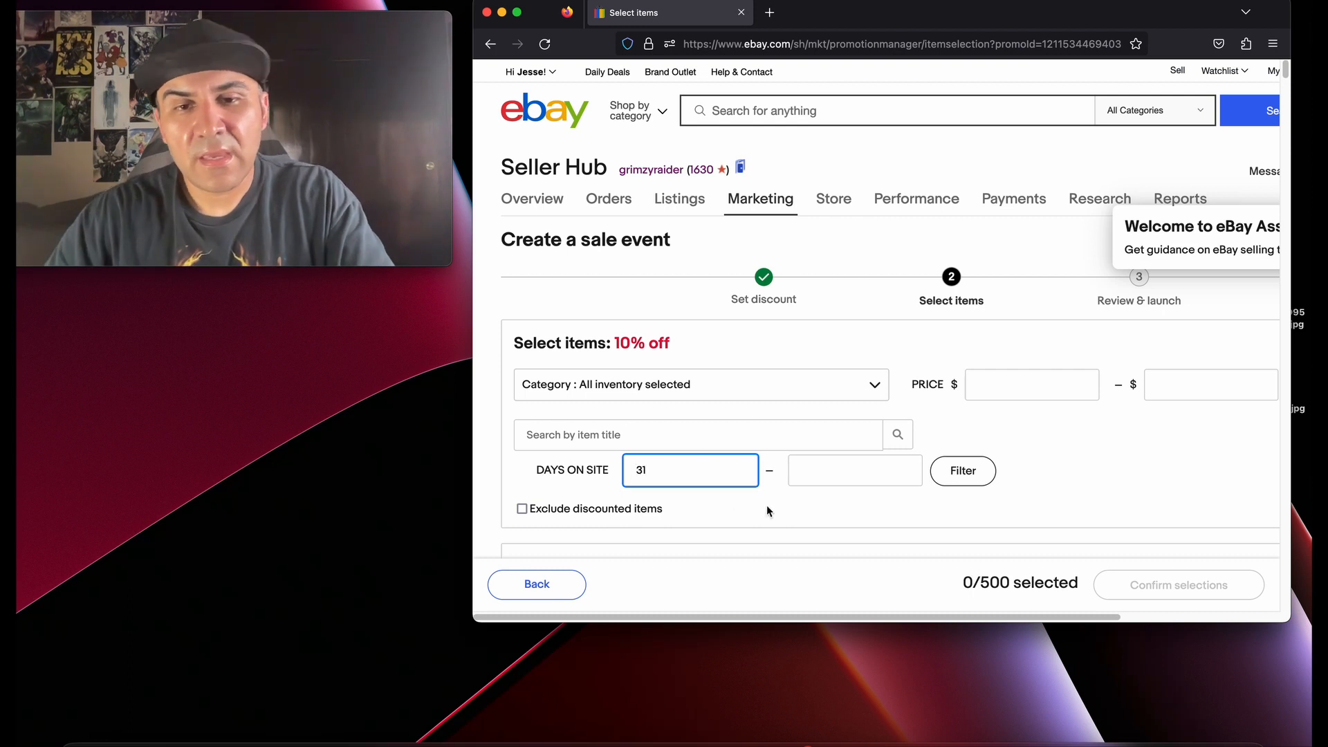
click(865, 479)
text(60)
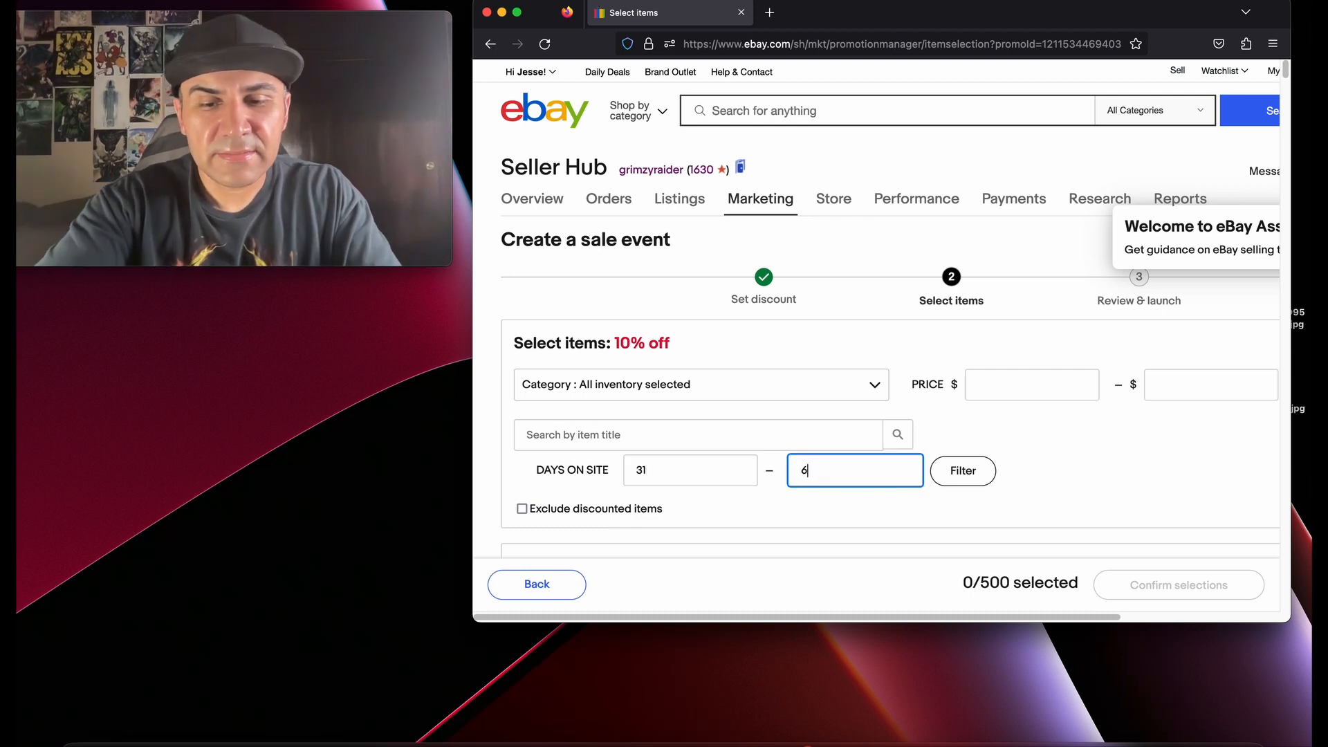
click(975, 471)
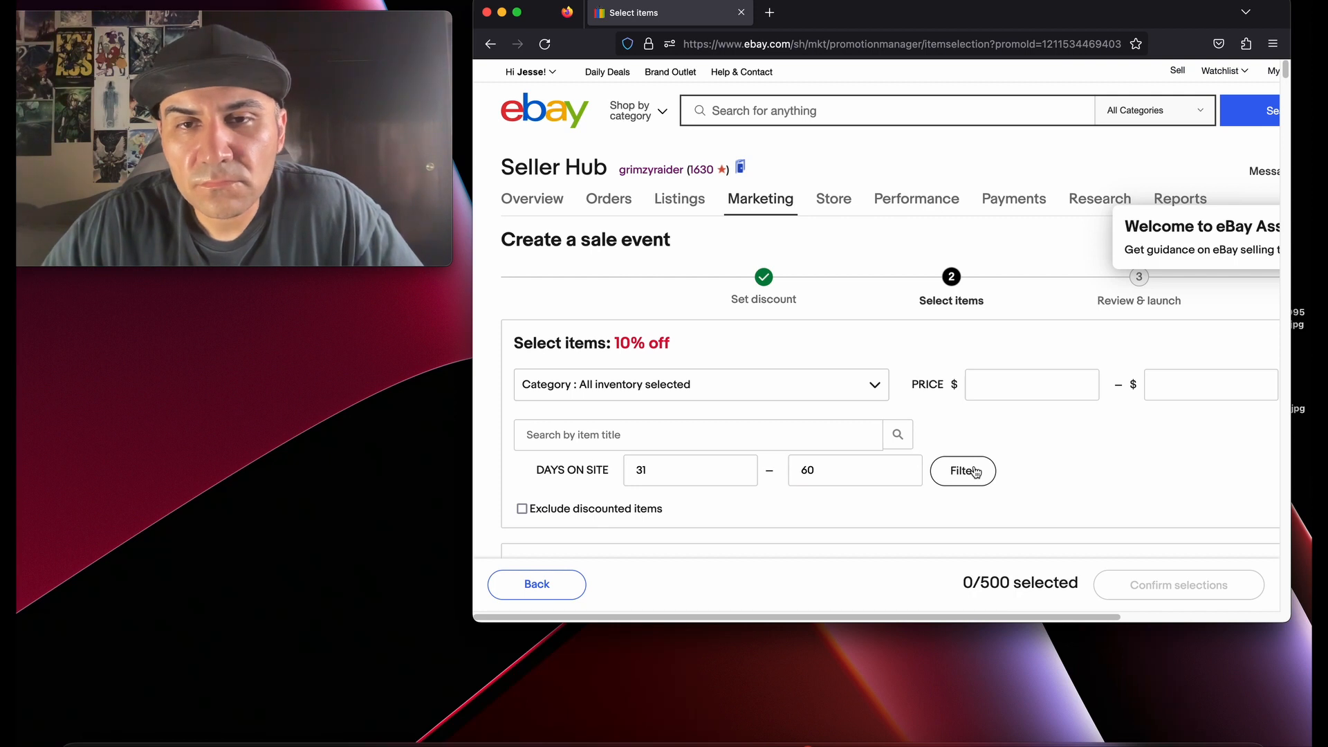
- Select all items in the filtered results for the 10% off sale
scroll(1104, 465, down, 5)
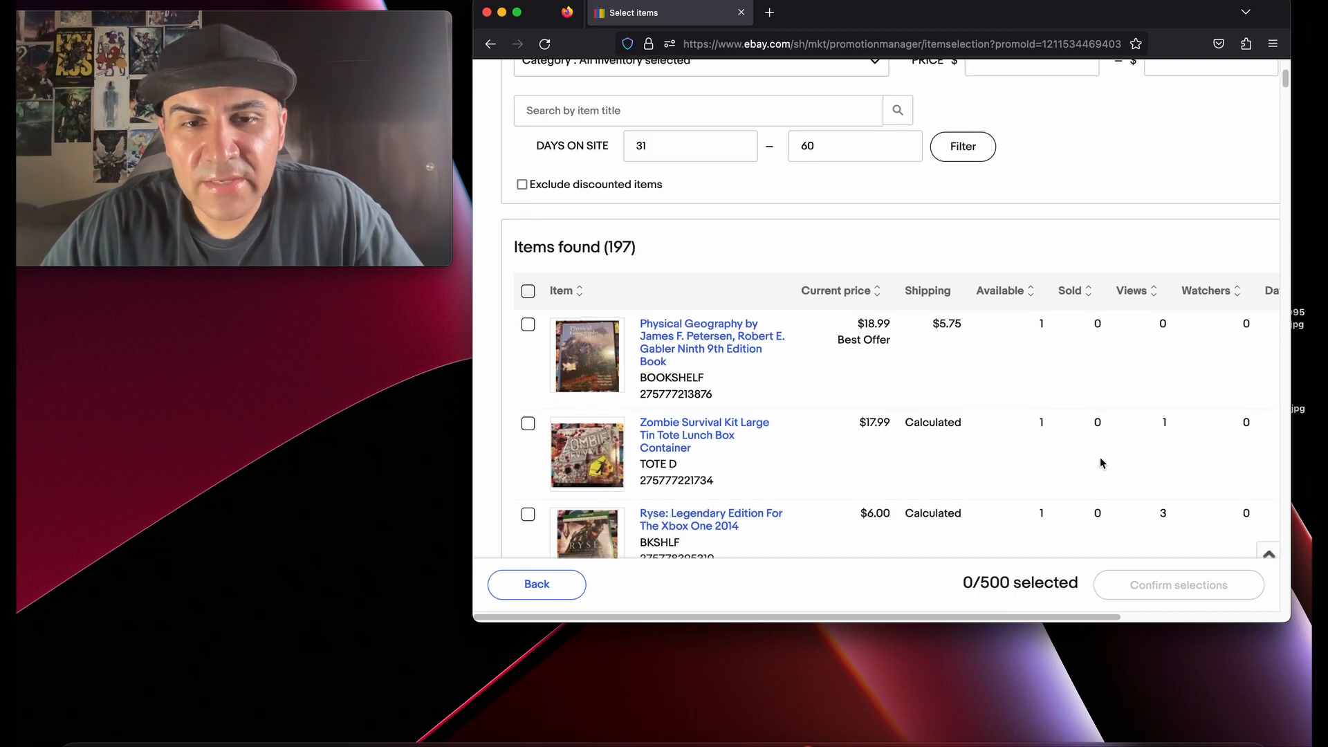
scroll(1062, 447, down, 1)
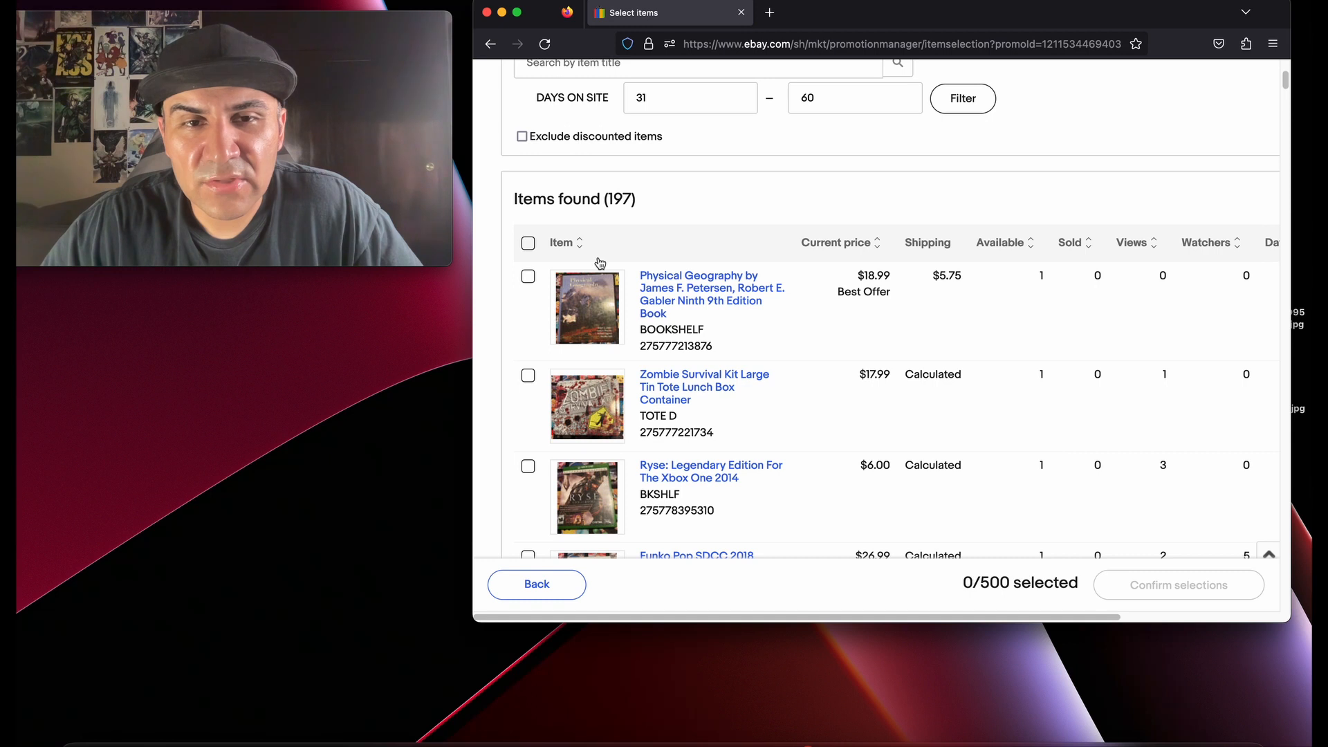
click(529, 243)
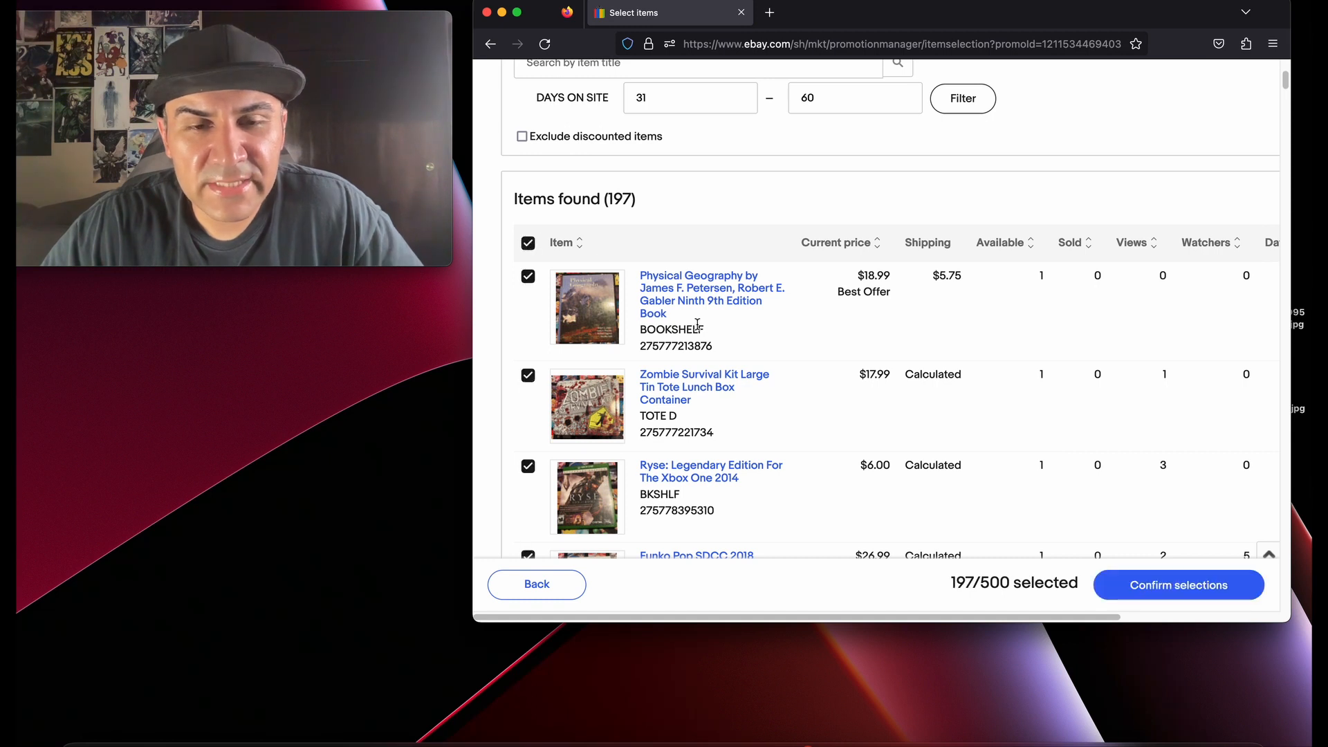
- Look through the whole list of selected inventory items, including their prices, views and watchers, down to the last item
scroll(701, 328, down, 1)
scroll(701, 339, down, 5)
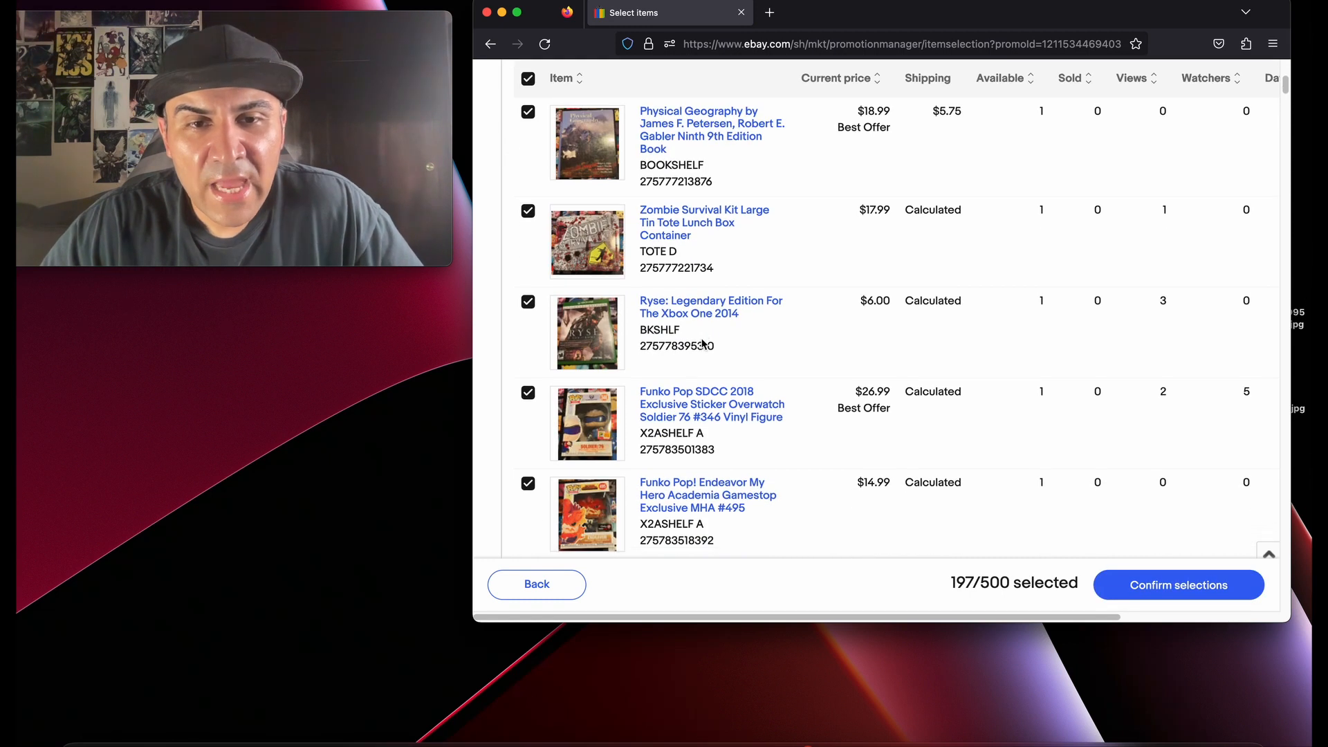
scroll(702, 342, down, 6)
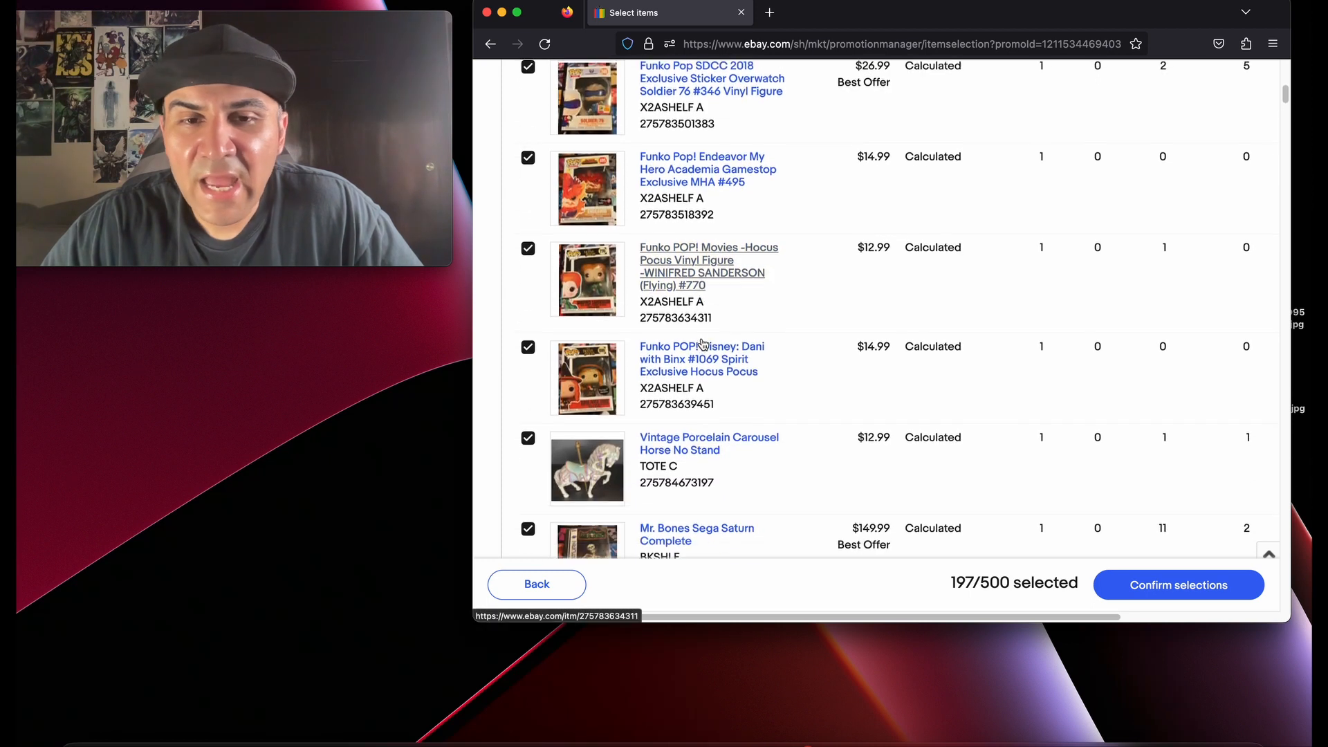
scroll(702, 339, down, 3)
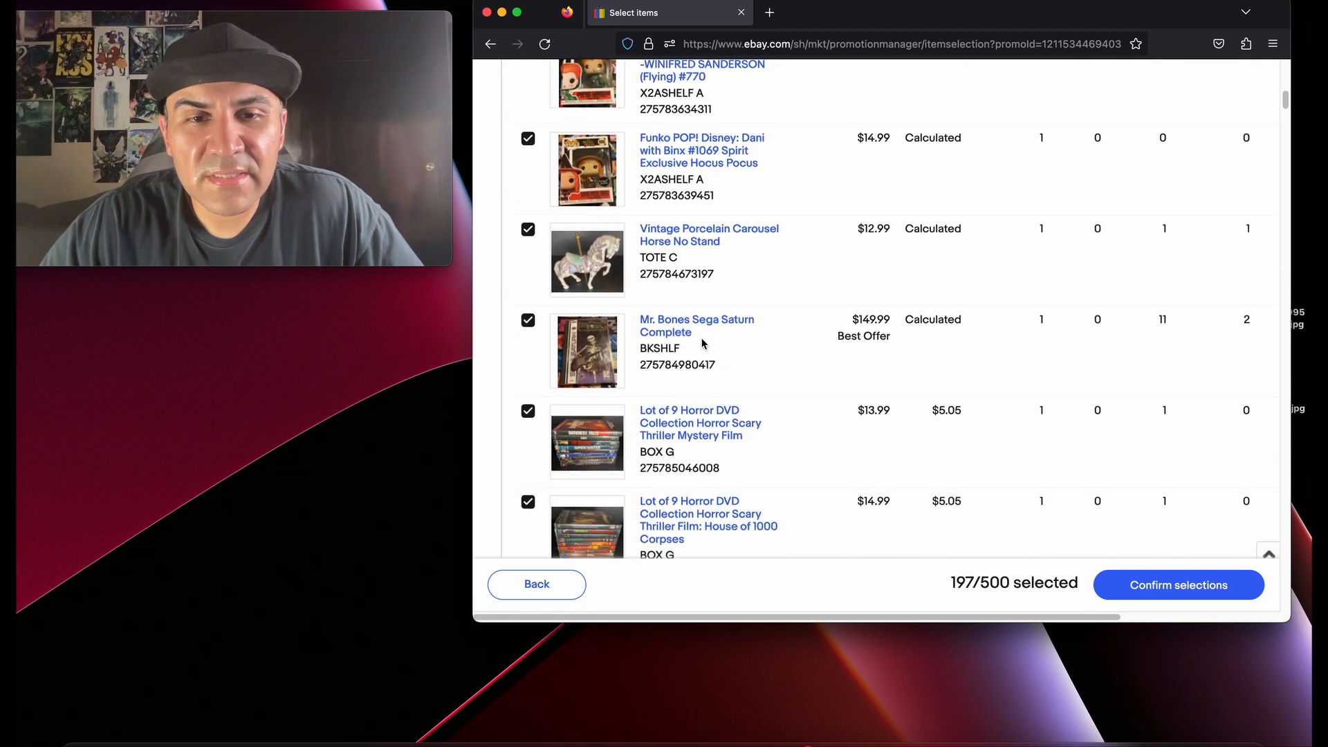
scroll(765, 317, down, 4)
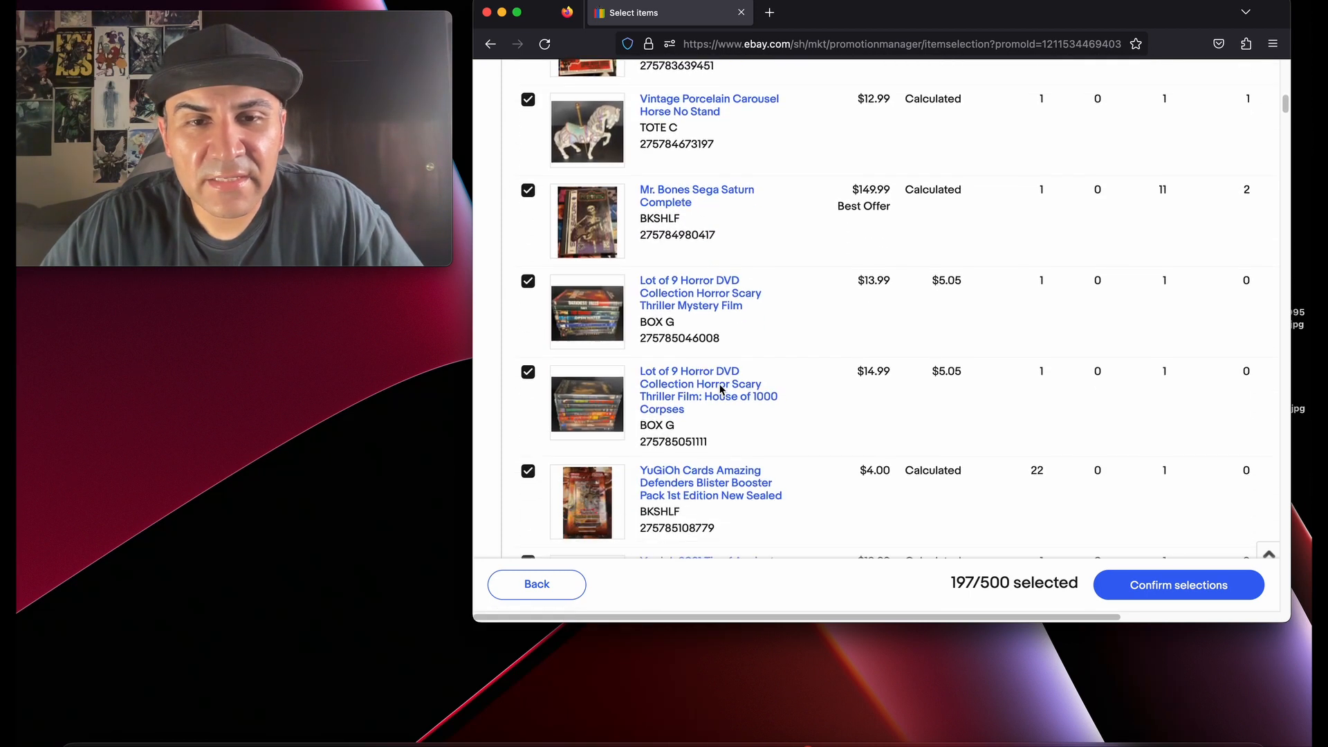
scroll(719, 389, down, 2)
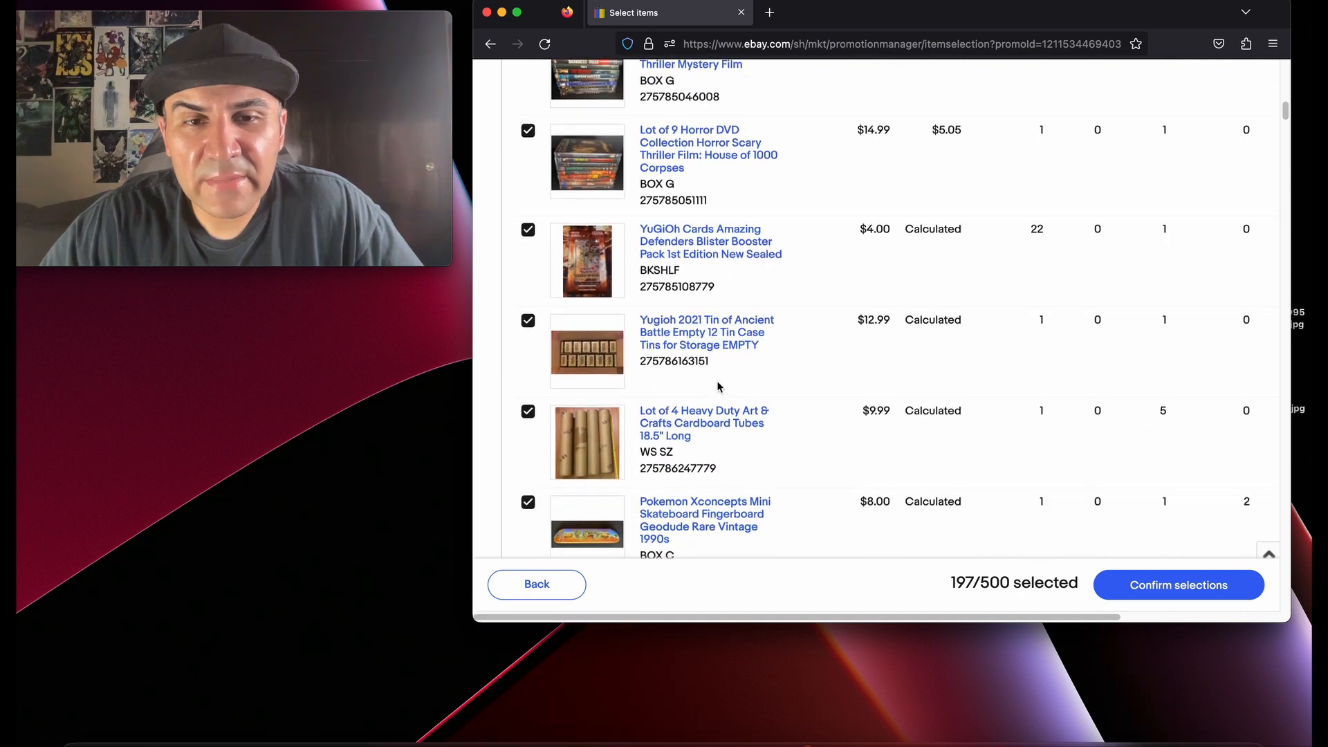
scroll(718, 388, down, 1)
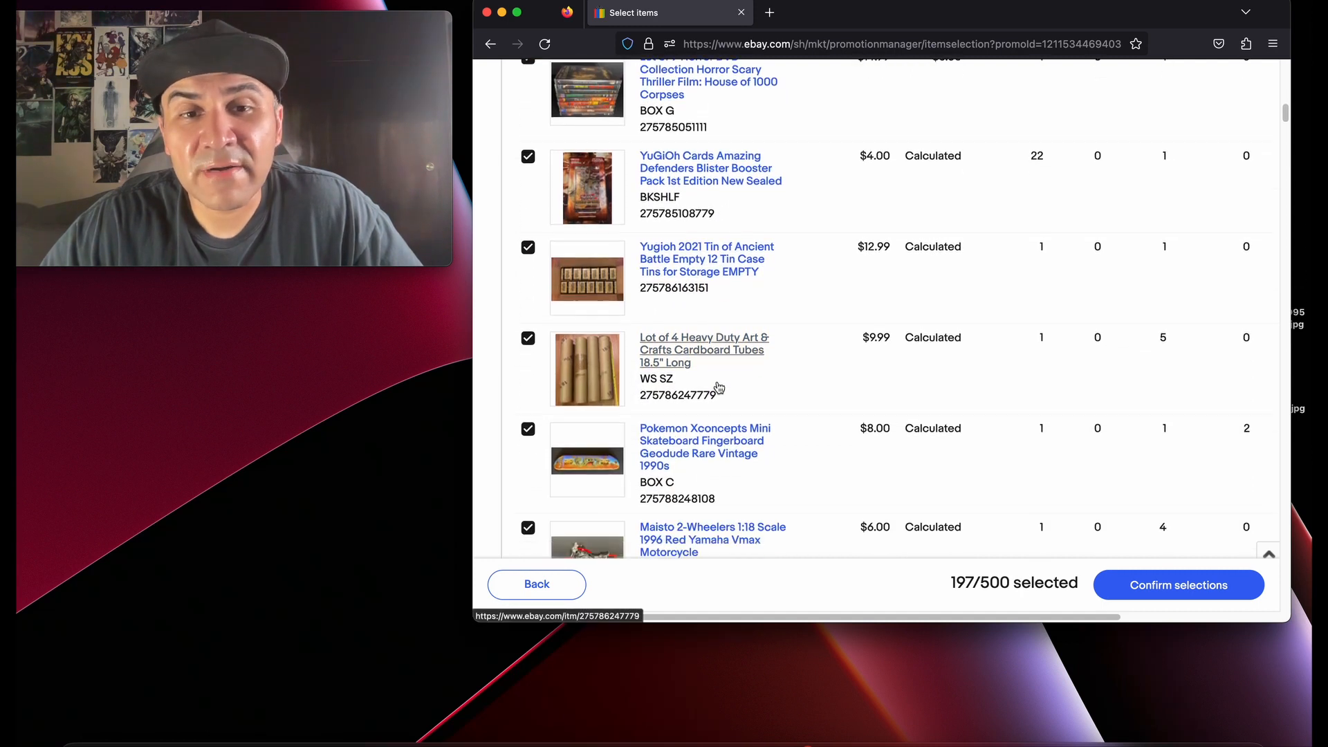
scroll(717, 385, down, 2)
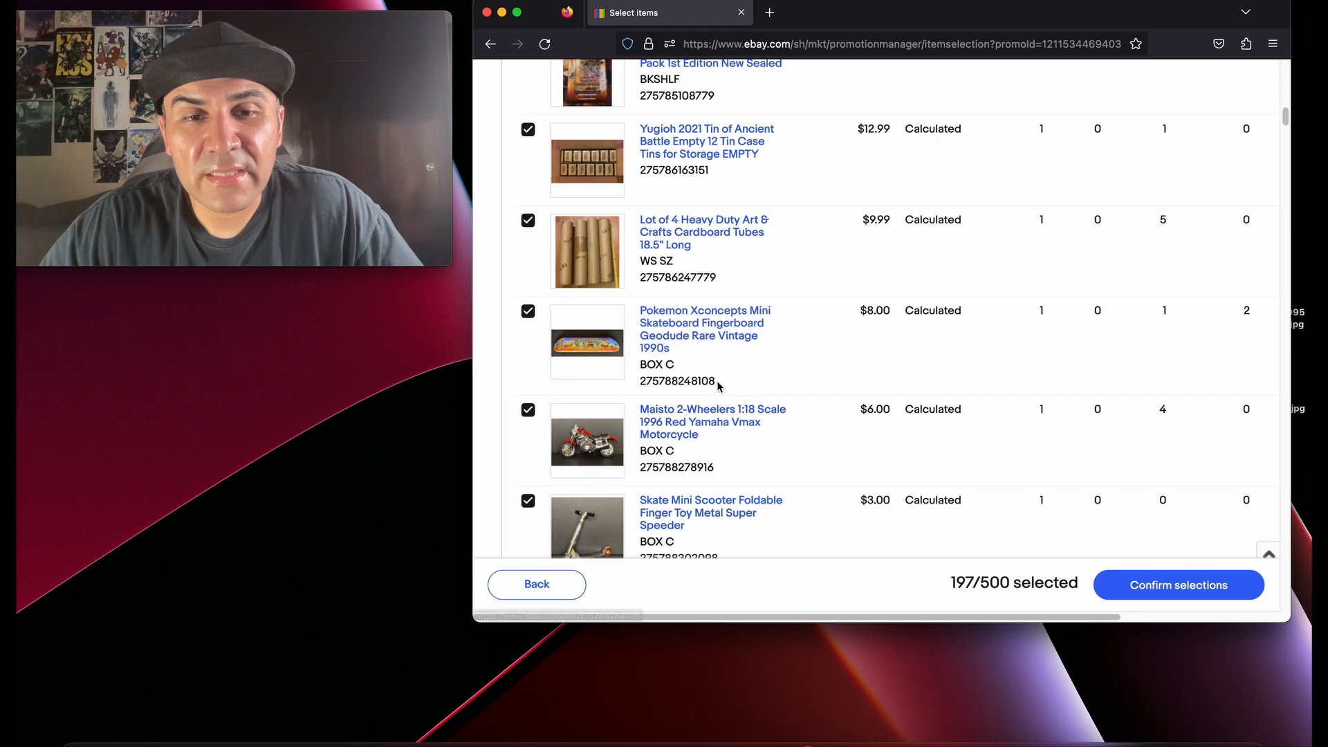
scroll(716, 384, down, 2)
scroll(718, 386, down, 3)
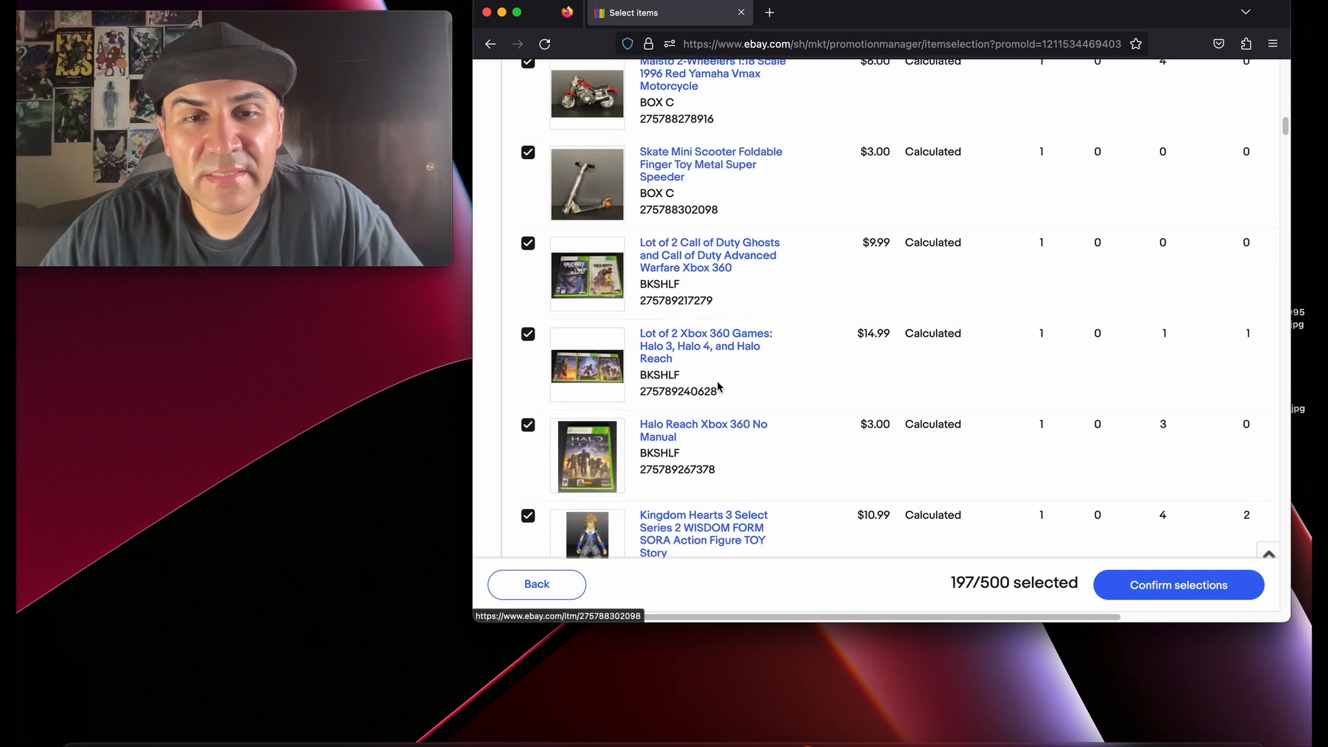
scroll(718, 386, down, 1)
scroll(719, 386, down, 4)
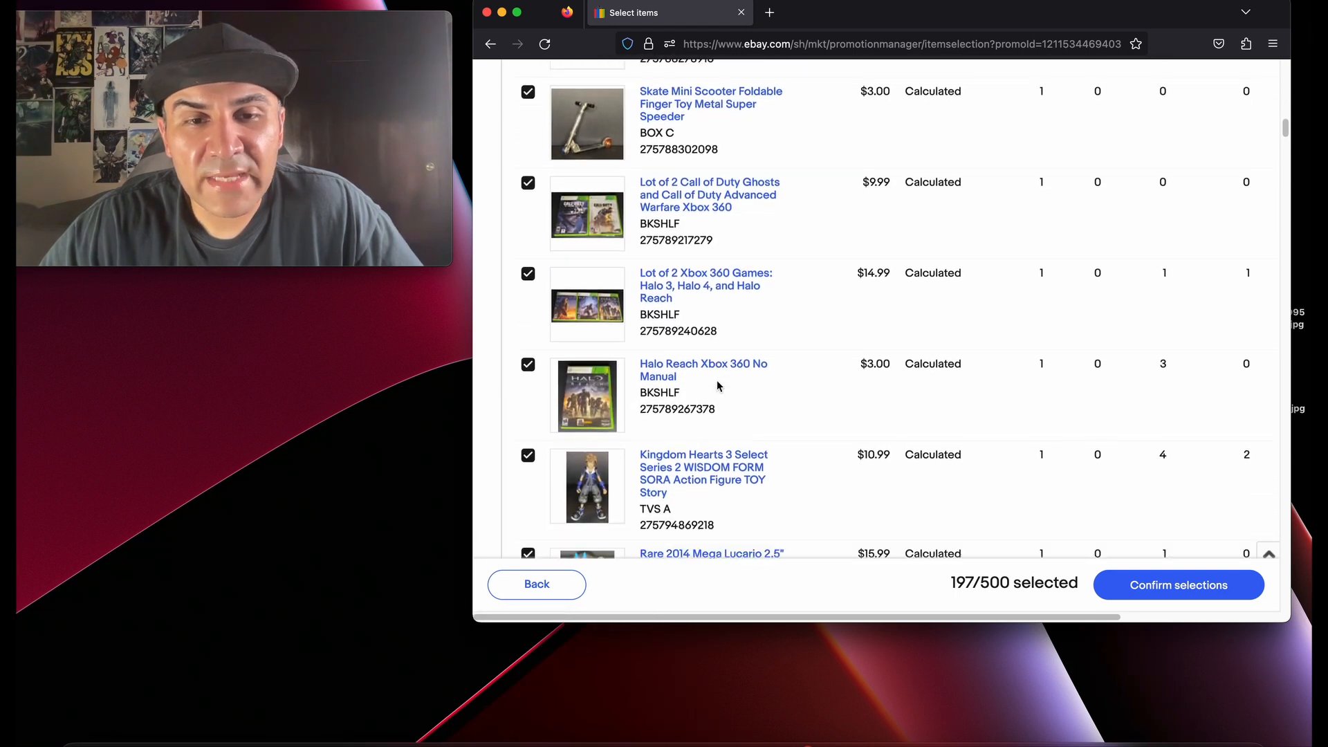
scroll(719, 386, down, 7)
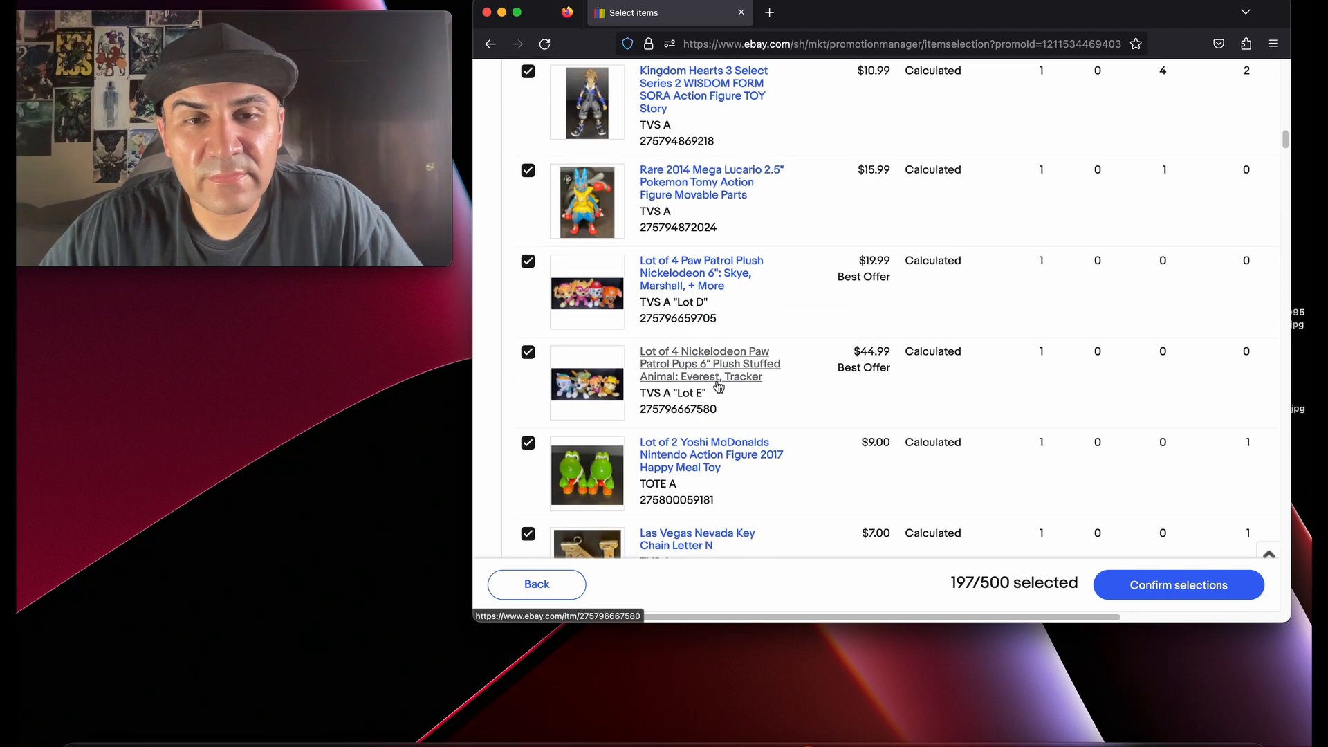
scroll(719, 386, down, 12)
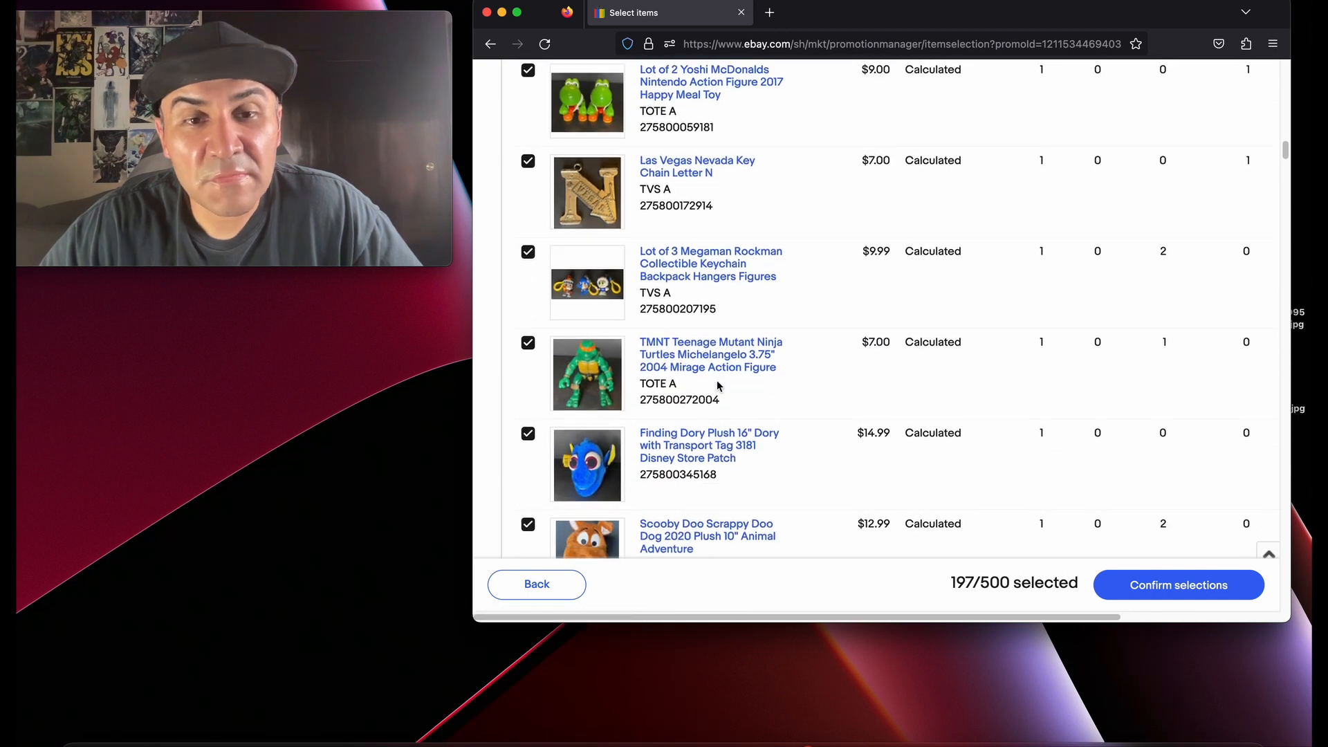
scroll(717, 386, down, 4)
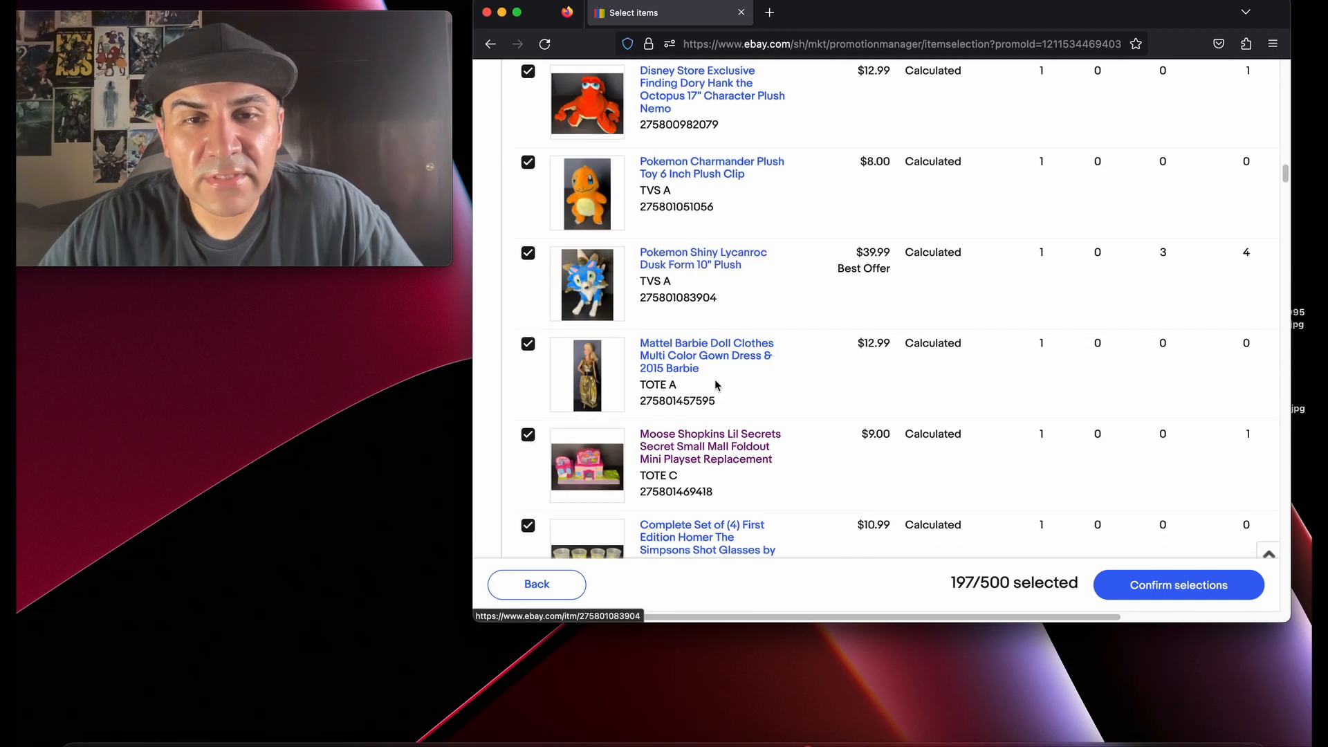
scroll(717, 386, down, 7)
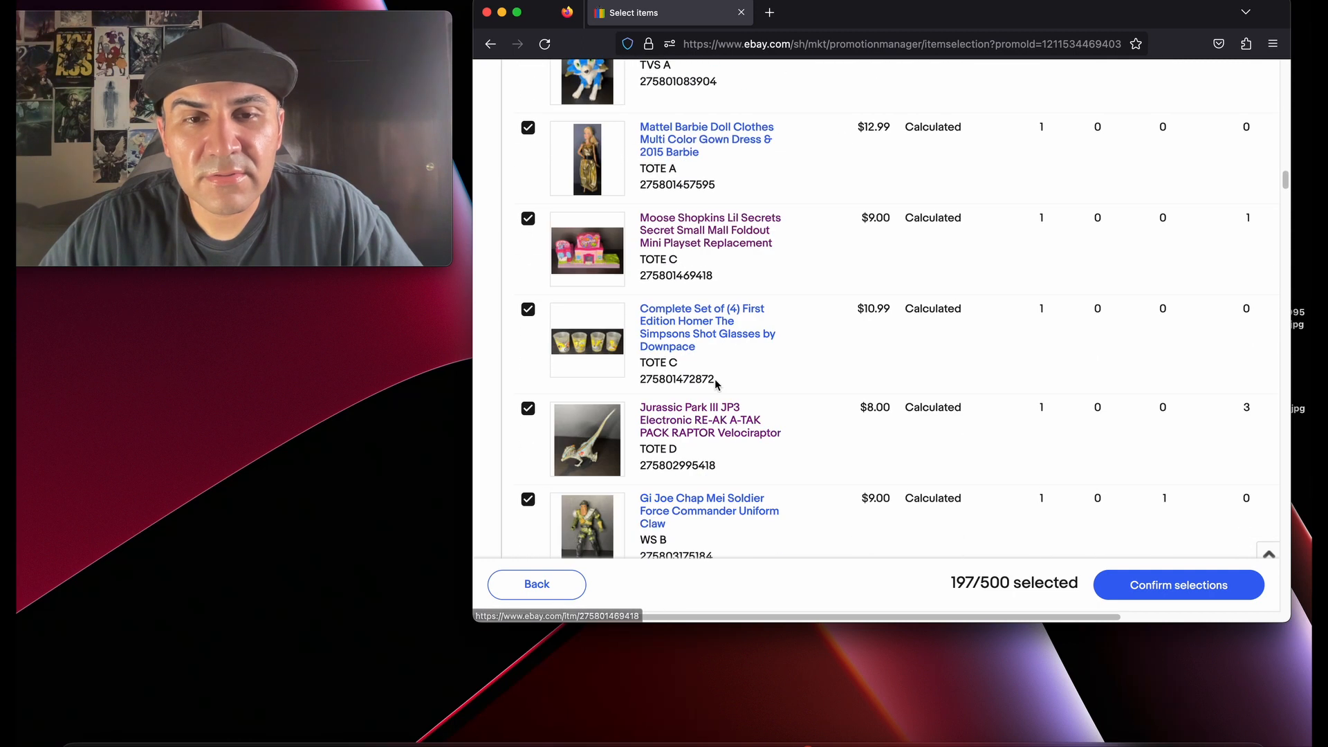
scroll(717, 385, down, 4)
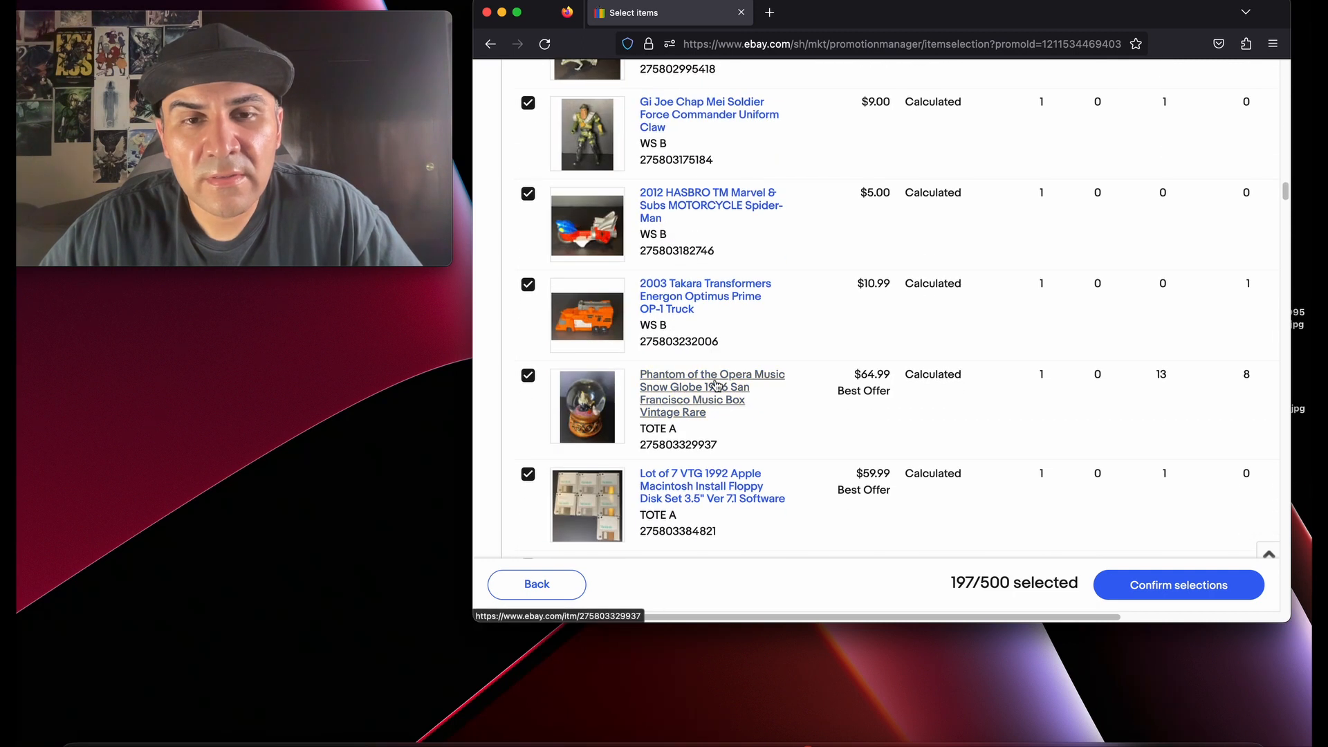
scroll(717, 385, down, 4)
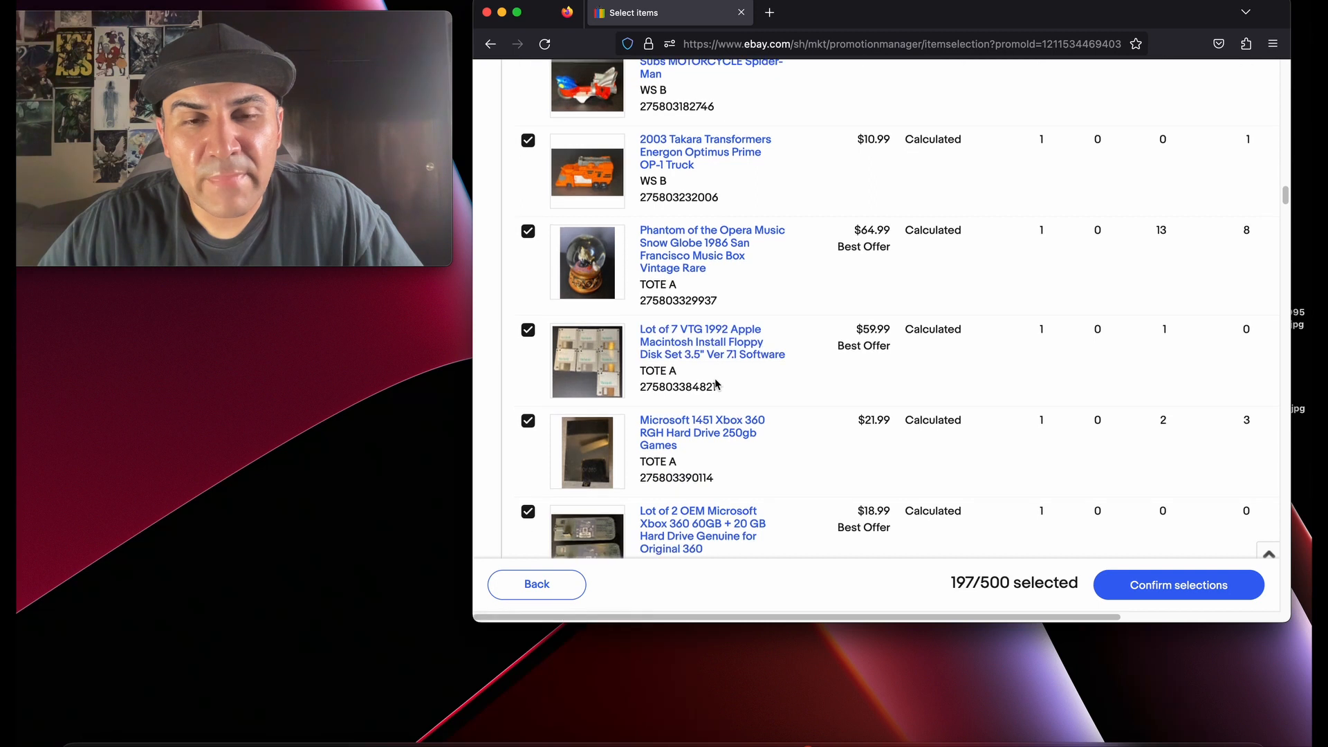
scroll(715, 378, down, 4)
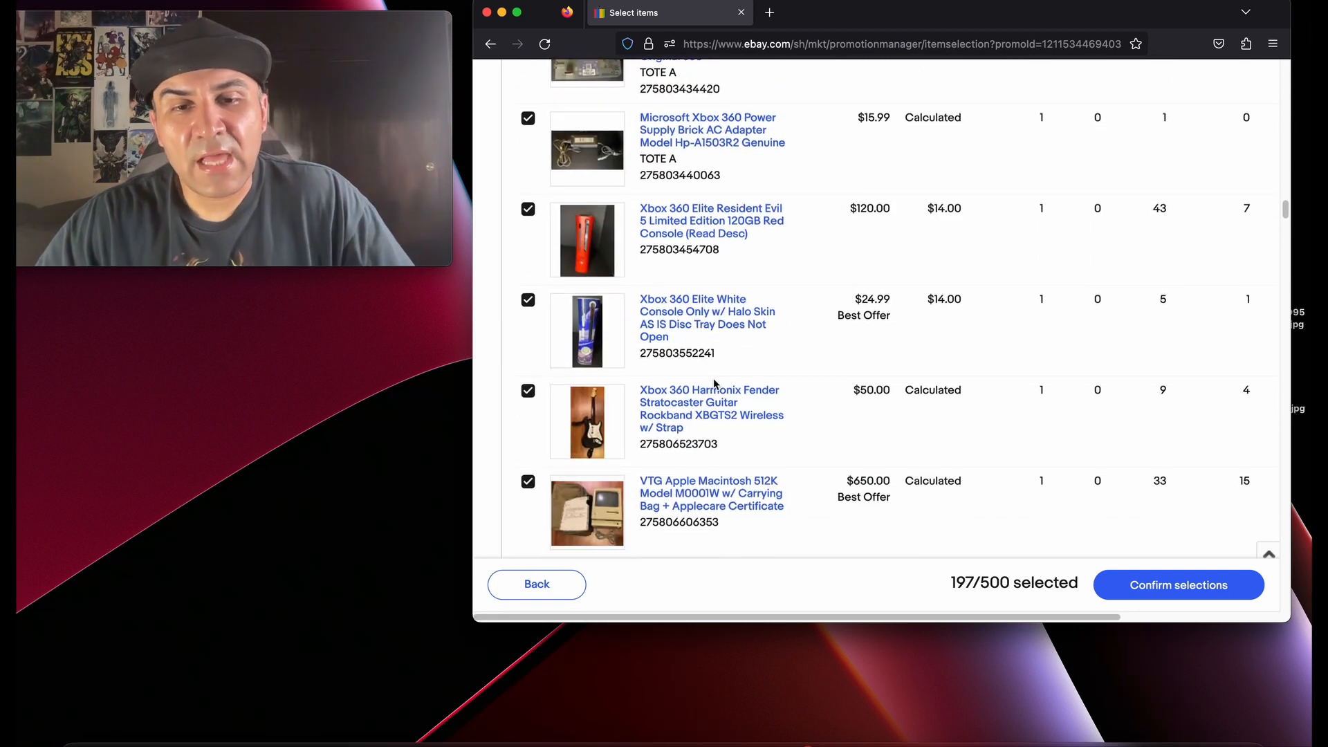
scroll(712, 378, down, 4)
scroll(710, 383, down, 6)
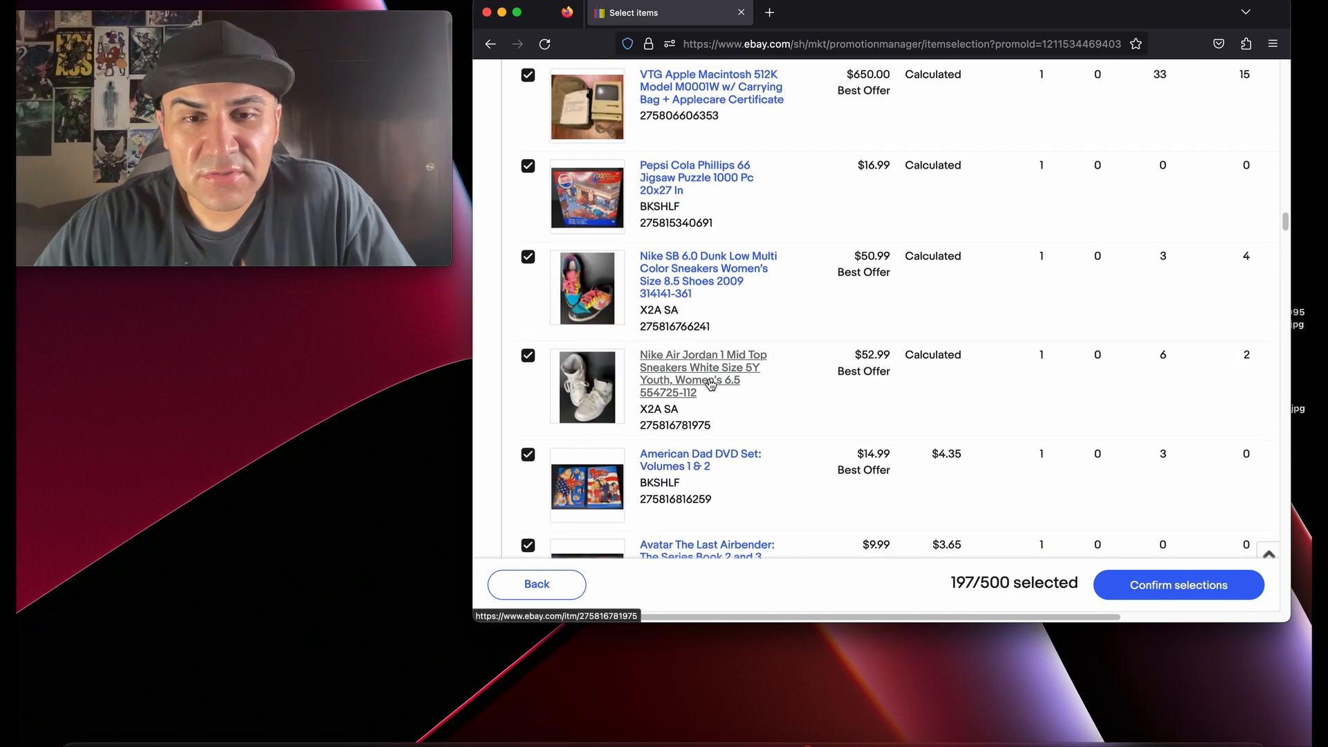
scroll(710, 382, down, 3)
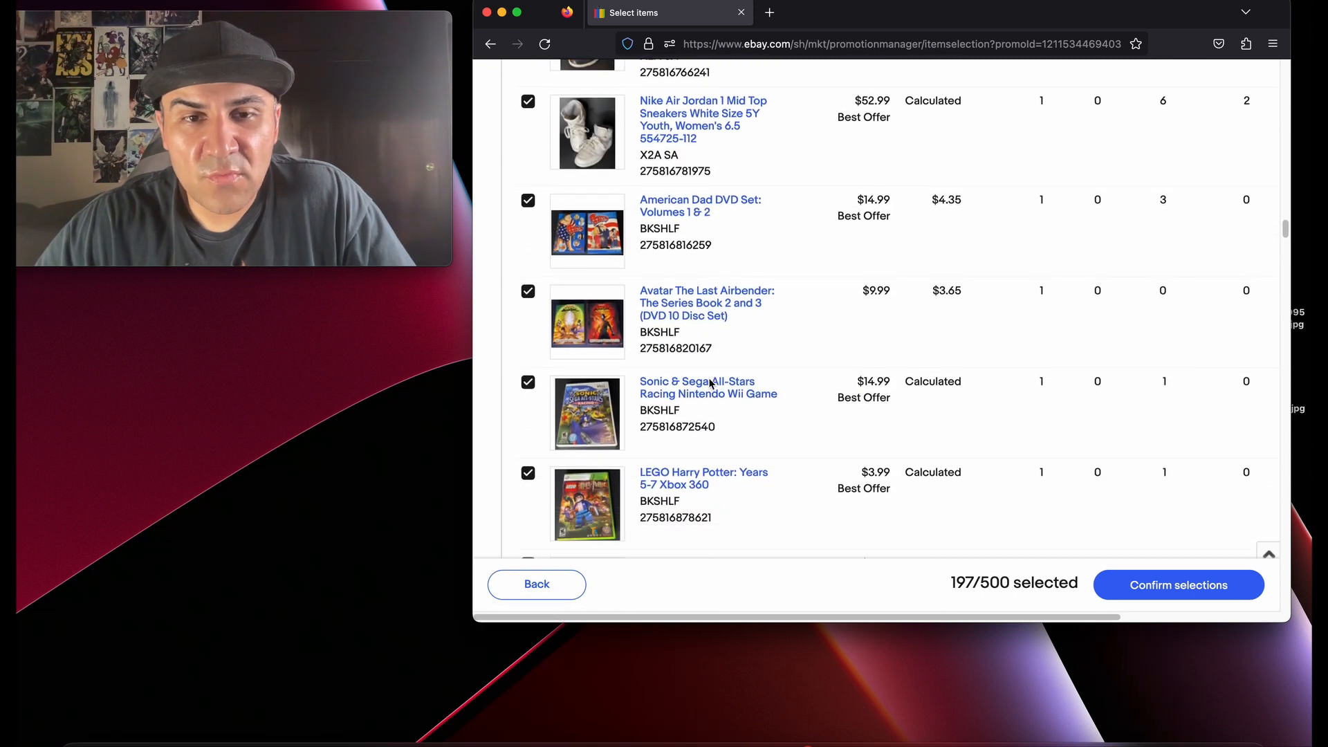
scroll(711, 382, down, 20)
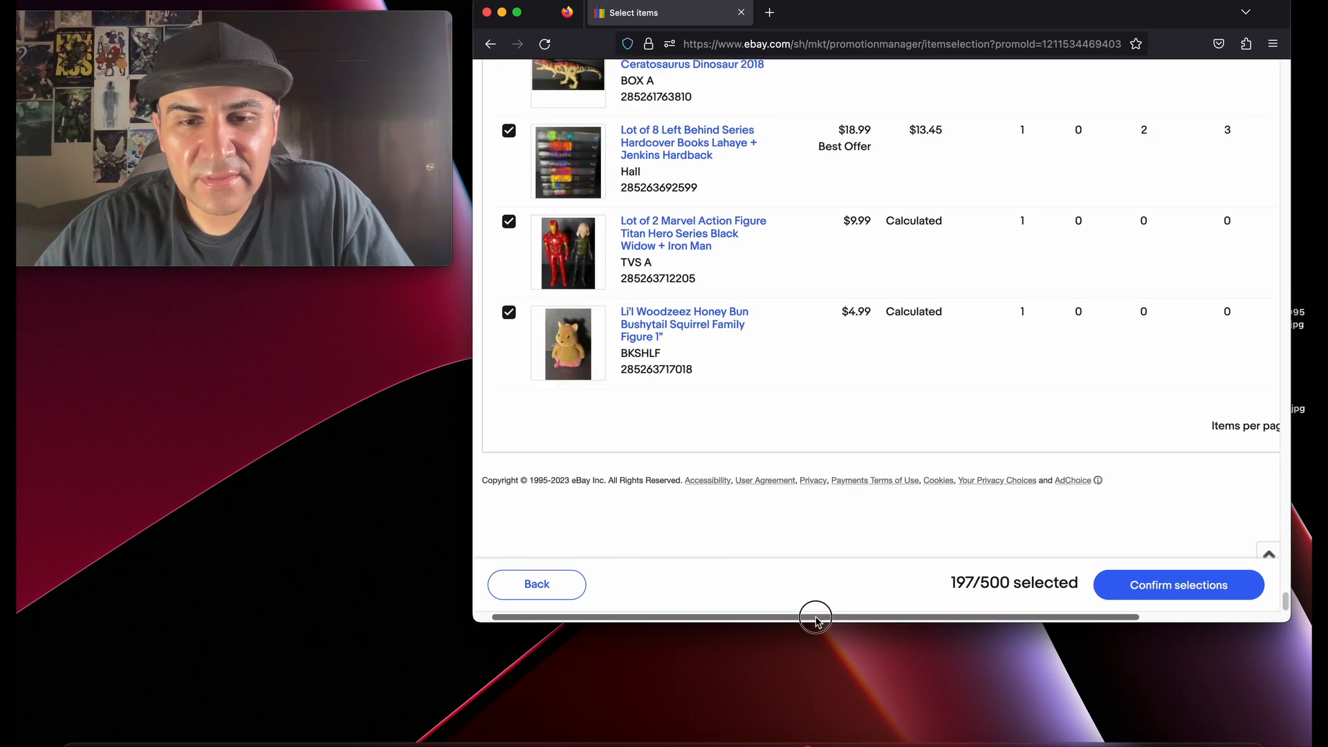
scroll(816, 614, right, 3)
scroll(738, 587, left, 3)
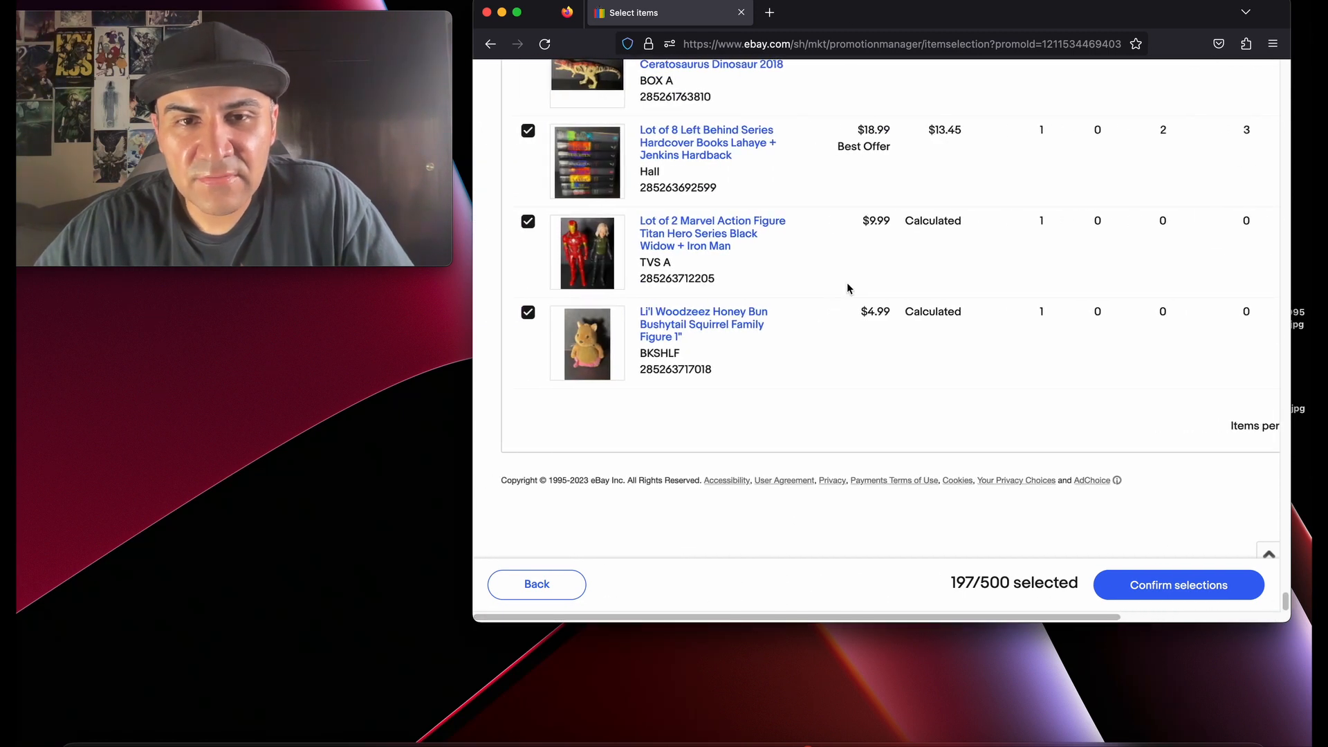
- Confirm the item selections, check the 10% off list, and save it to proceed to the sale event review
click(1163, 591)
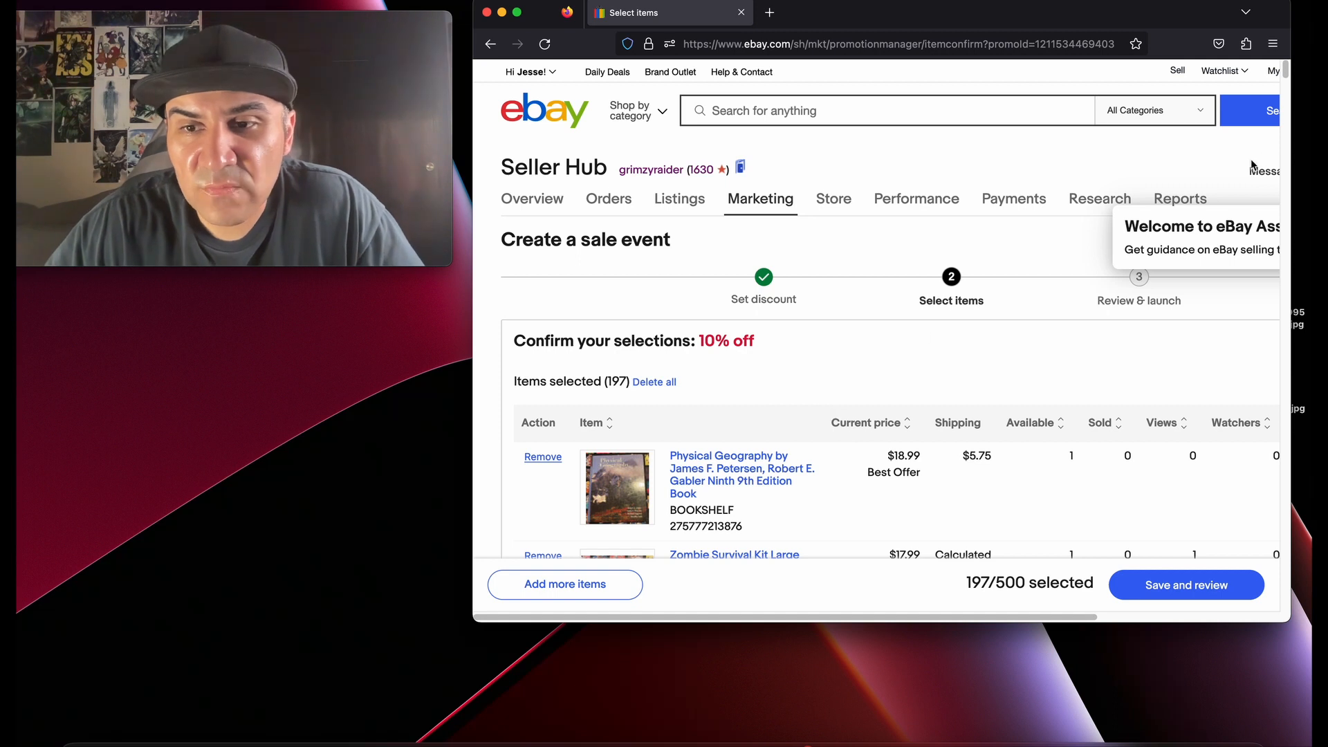
scroll(1045, 413, down, 5)
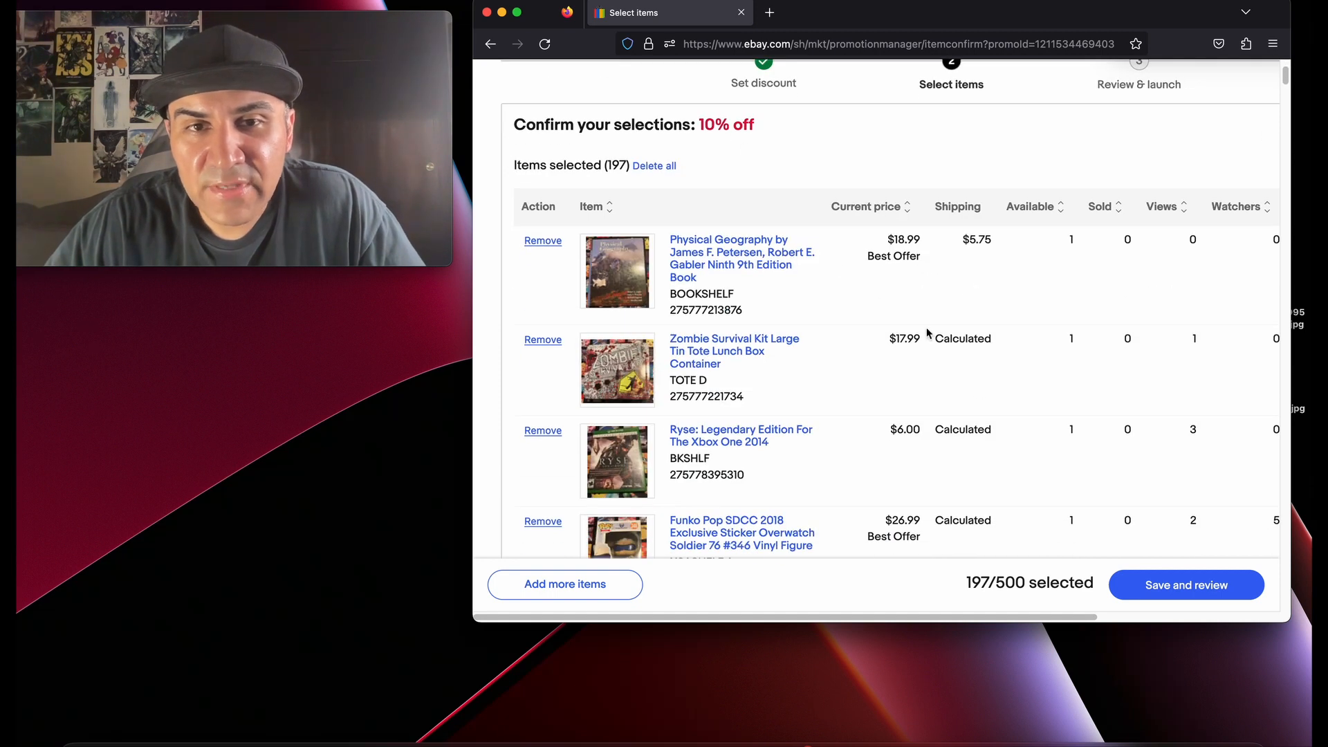
scroll(927, 334, down, 10)
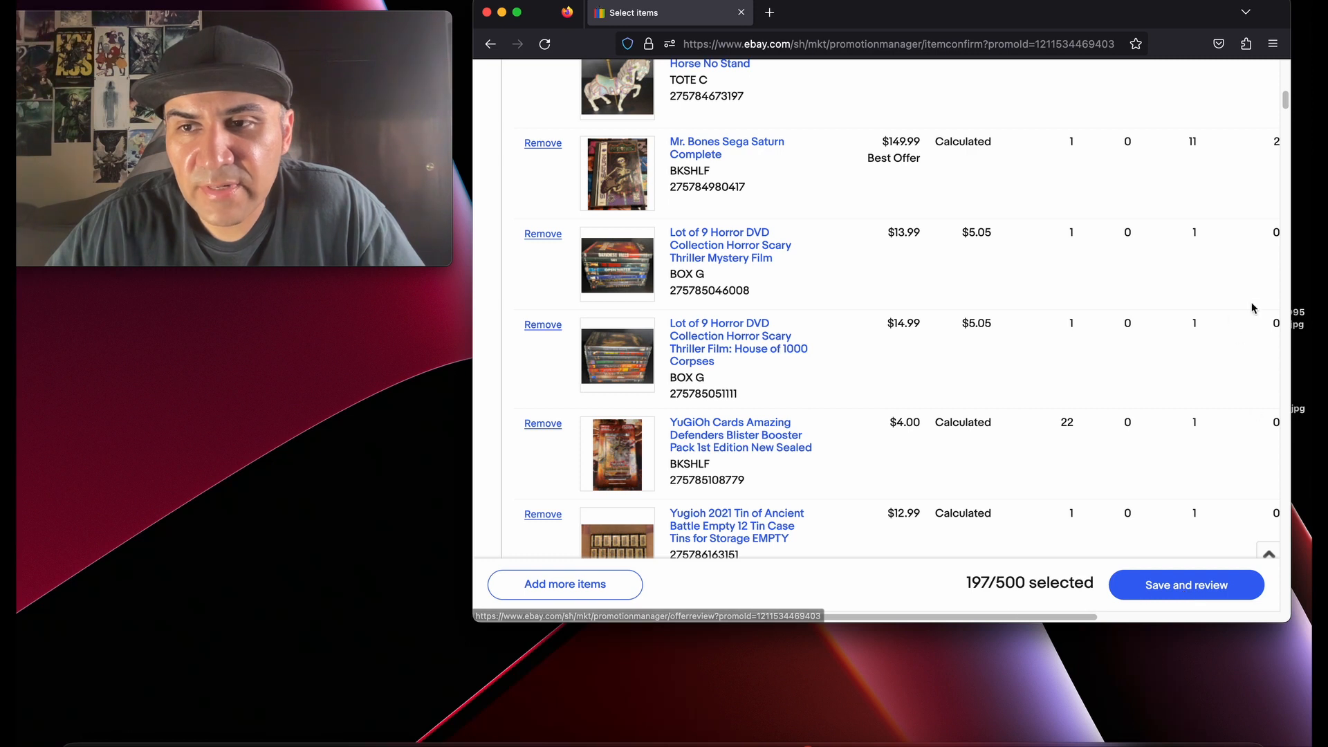
click(1208, 589)
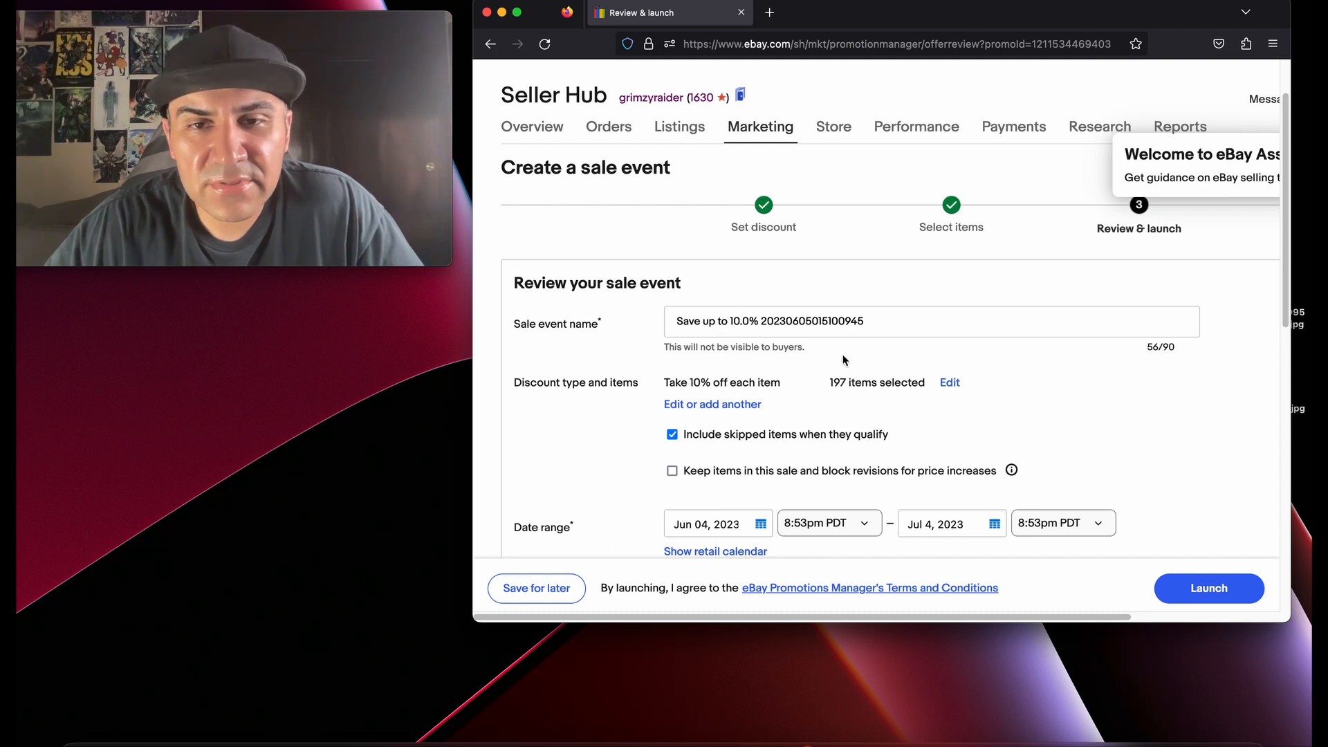
- Set the sale event's start time to Start now
scroll(843, 356, down, 3)
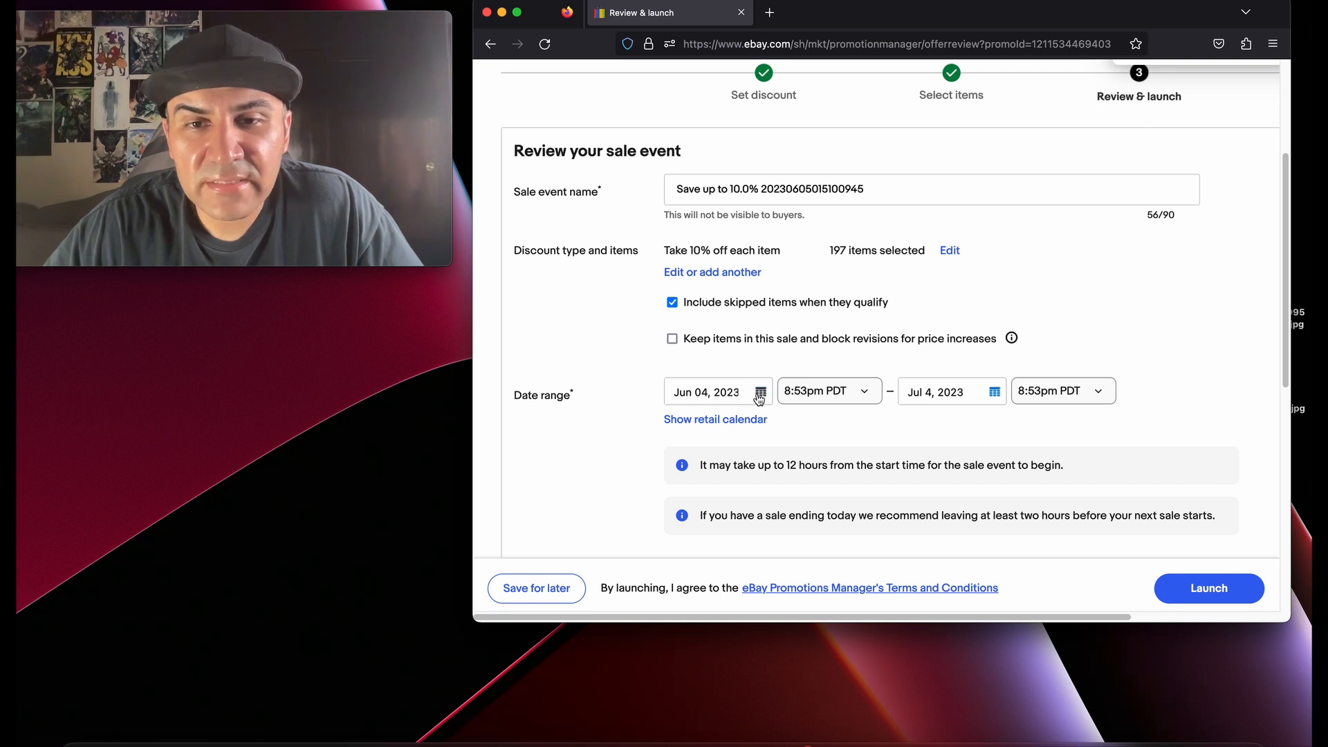
click(816, 391)
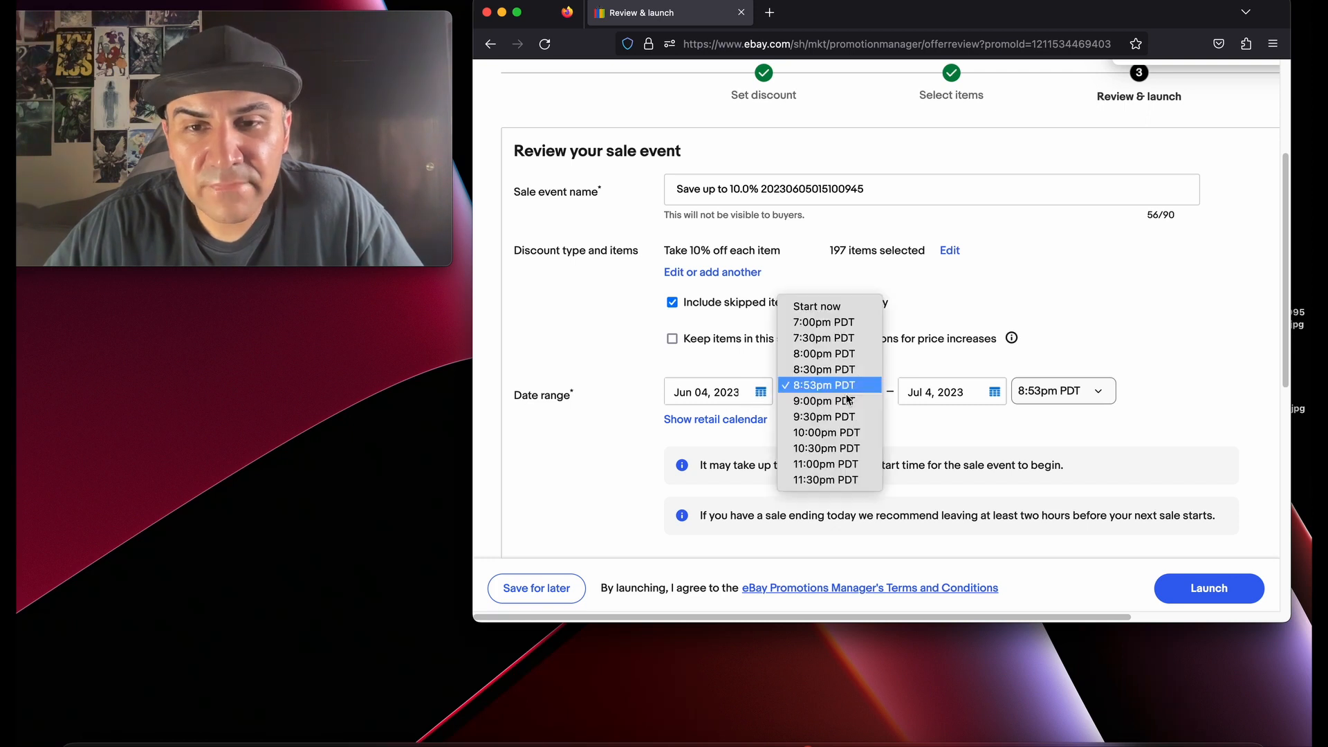
click(815, 307)
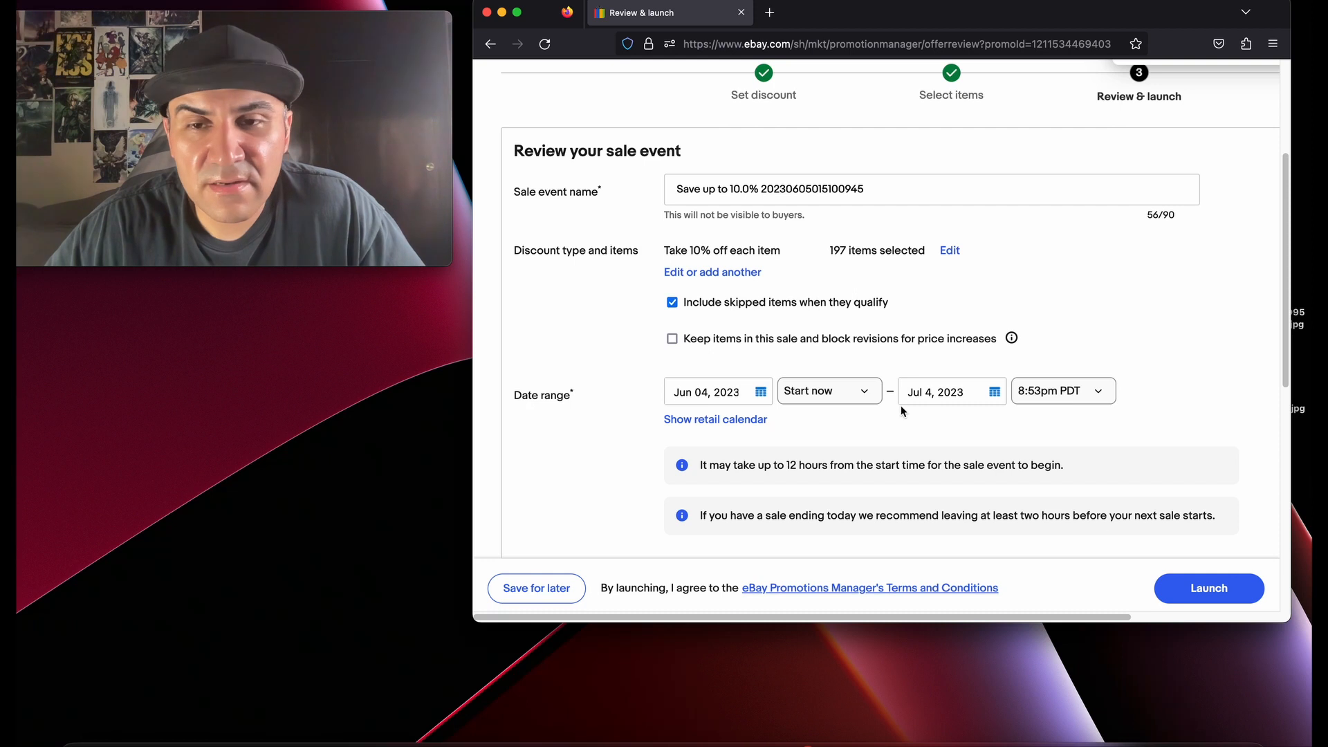
- Set the sale event to end on Jun 12, 2023 at 6:30pm PDT
click(995, 393)
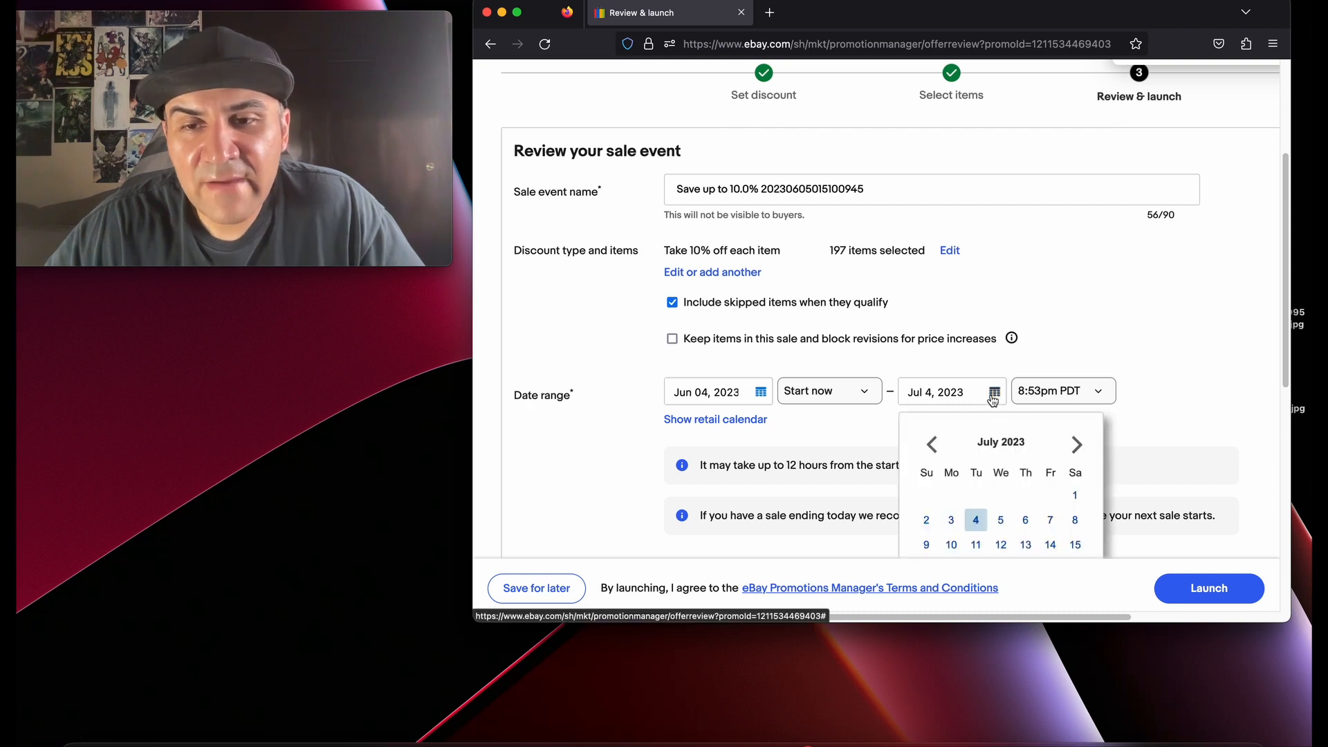
scroll(969, 415, down, 2)
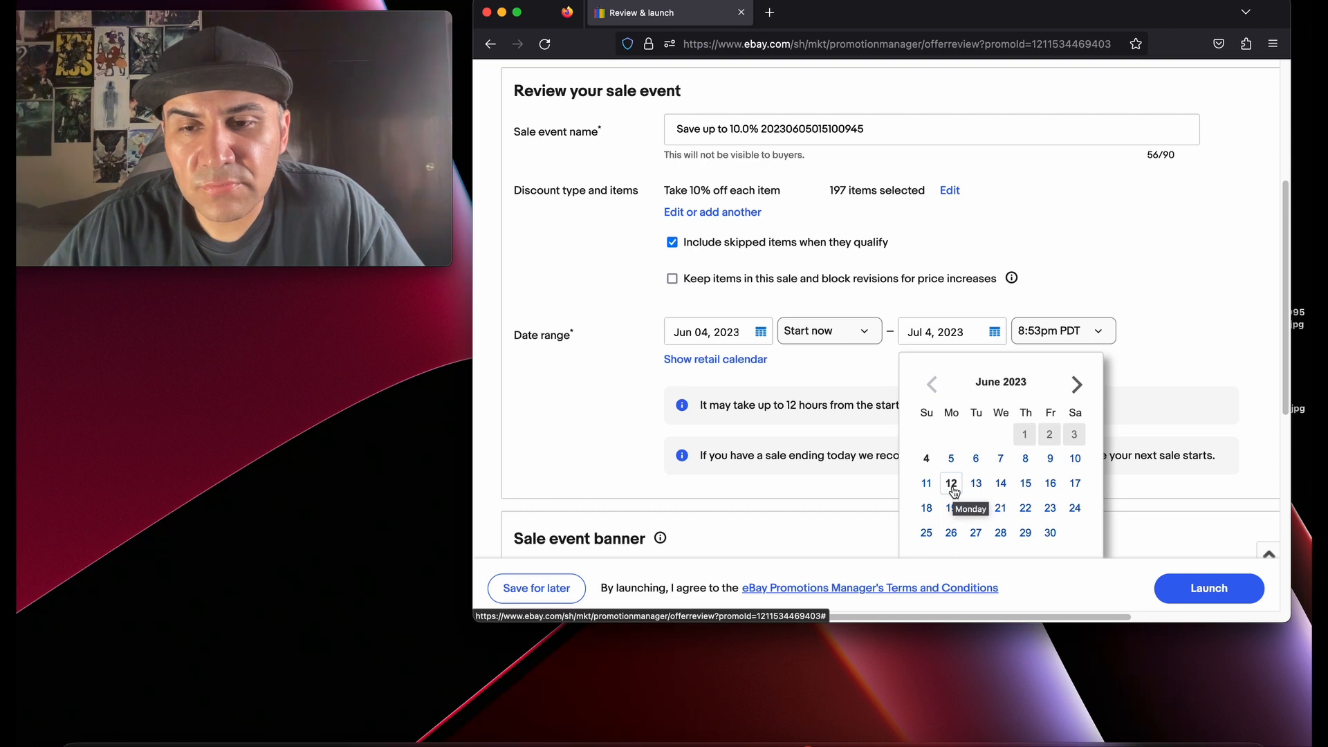
click(952, 484)
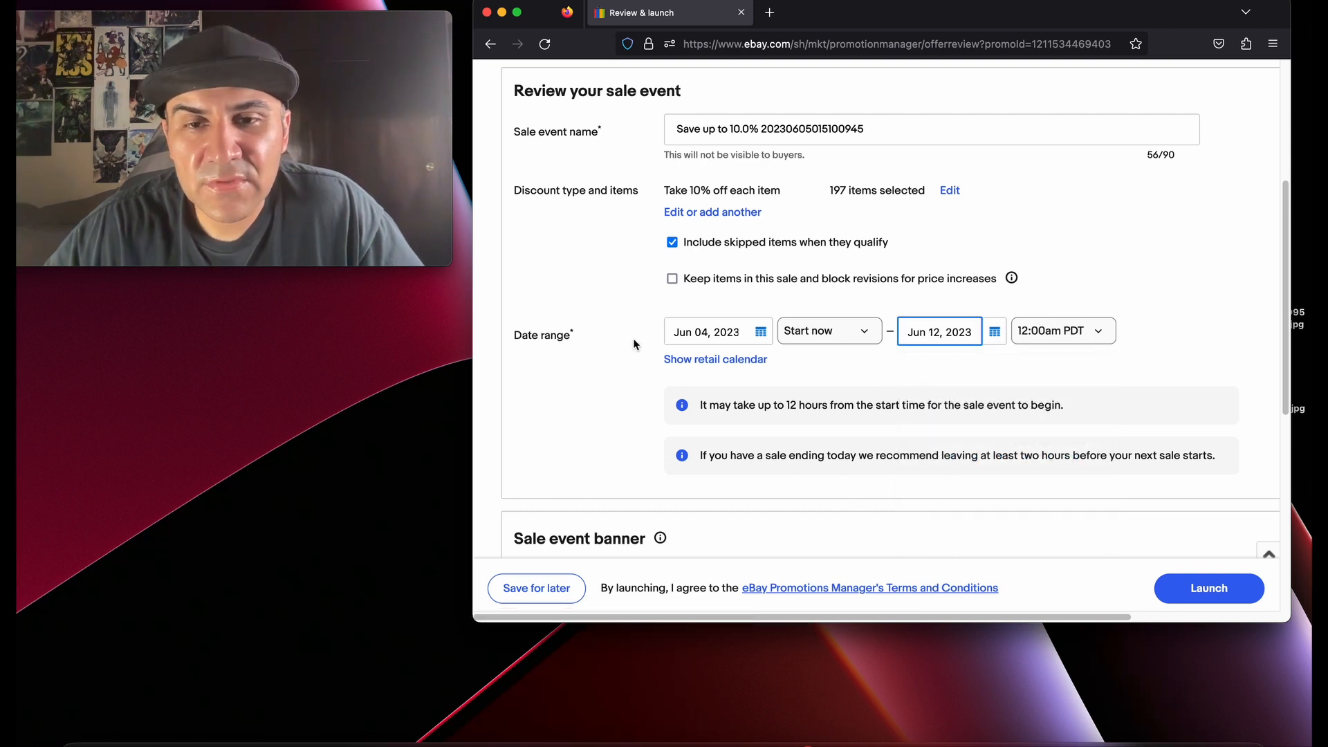
click(1059, 331)
scroll(1059, 455, down, 5)
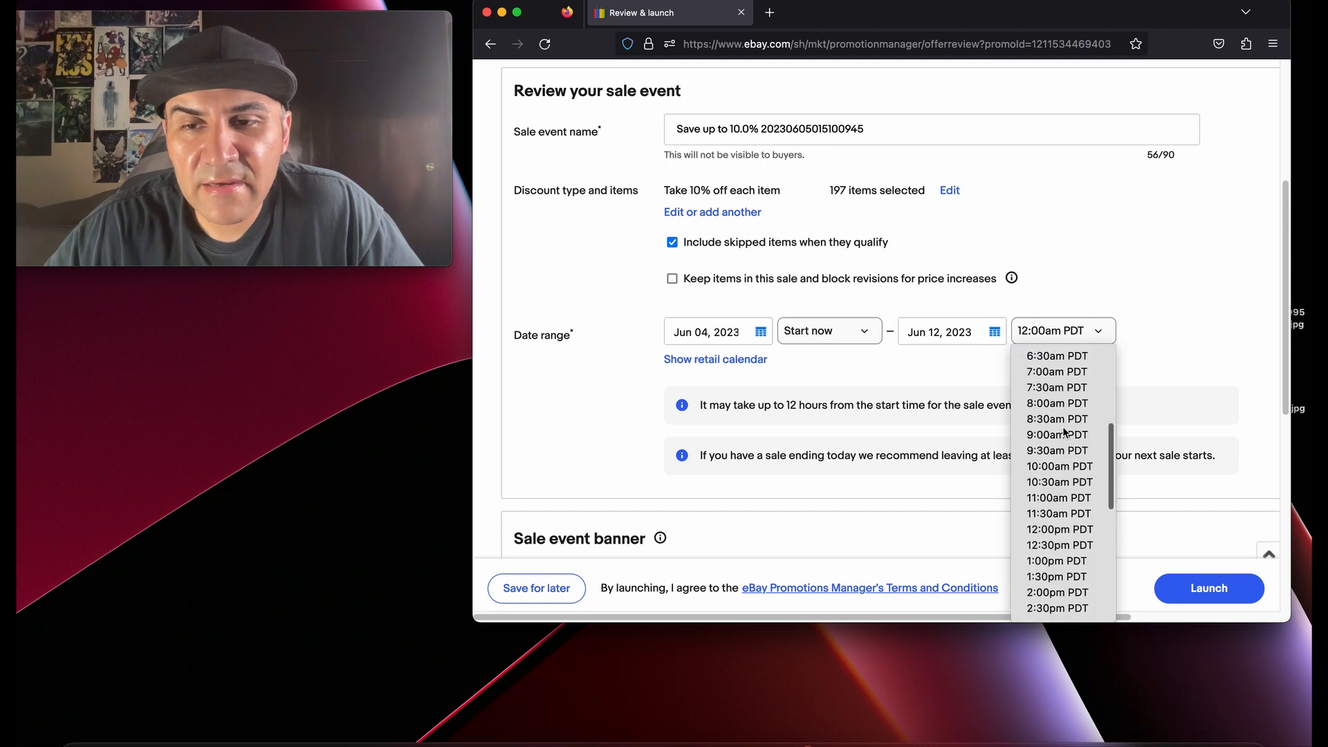
scroll(1058, 461, down, 3)
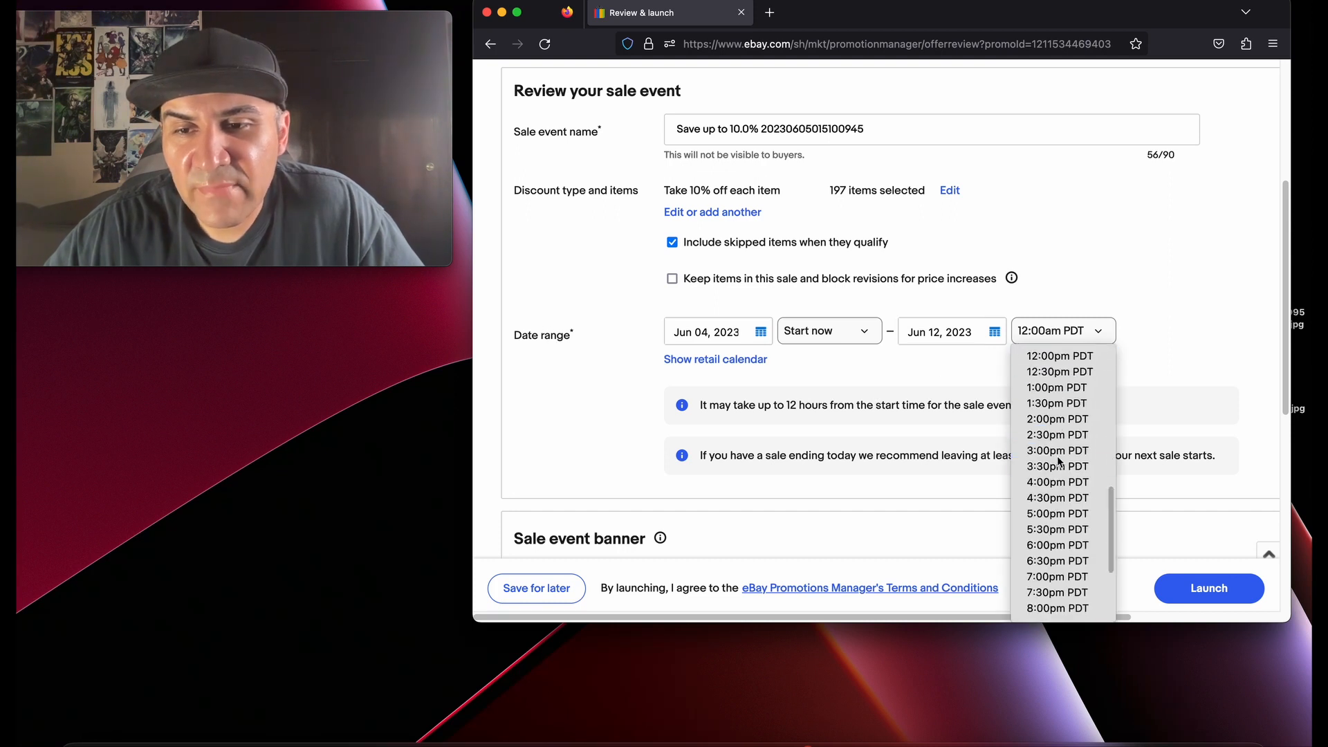
scroll(1059, 461, down, 1)
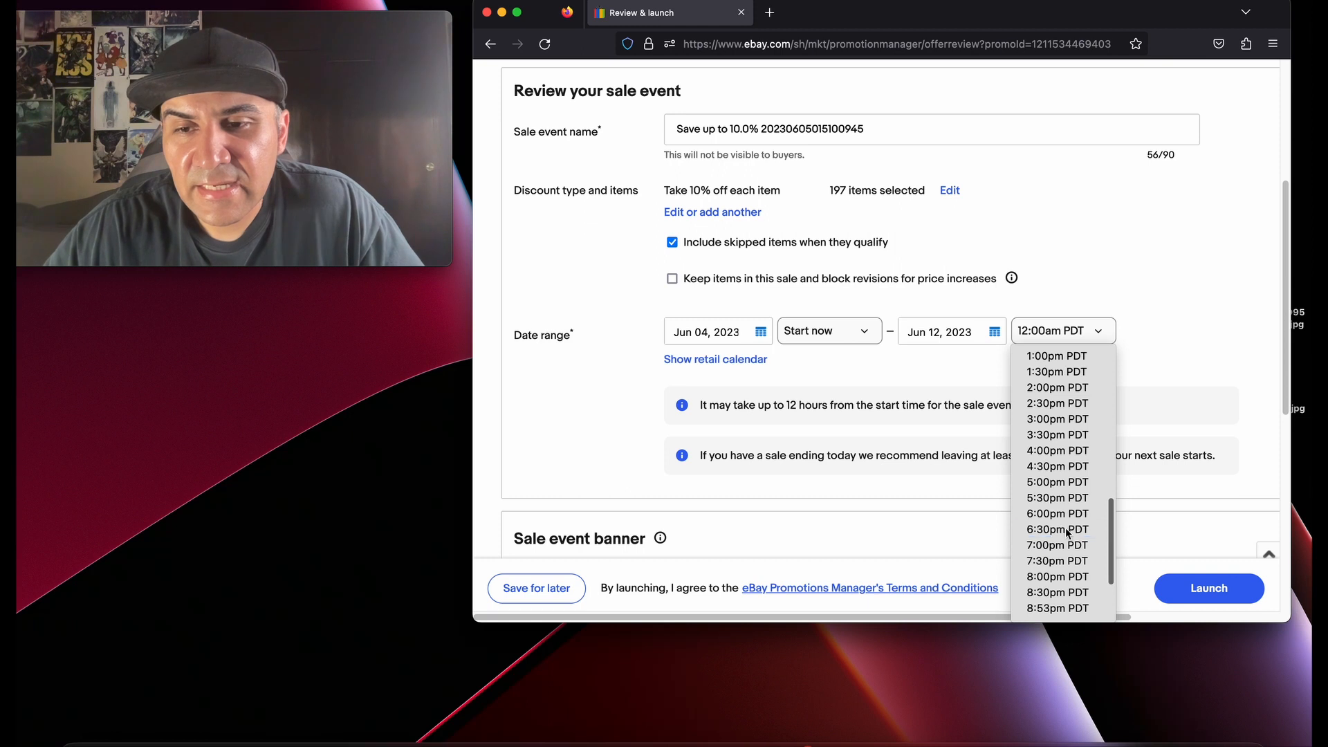
click(1066, 530)
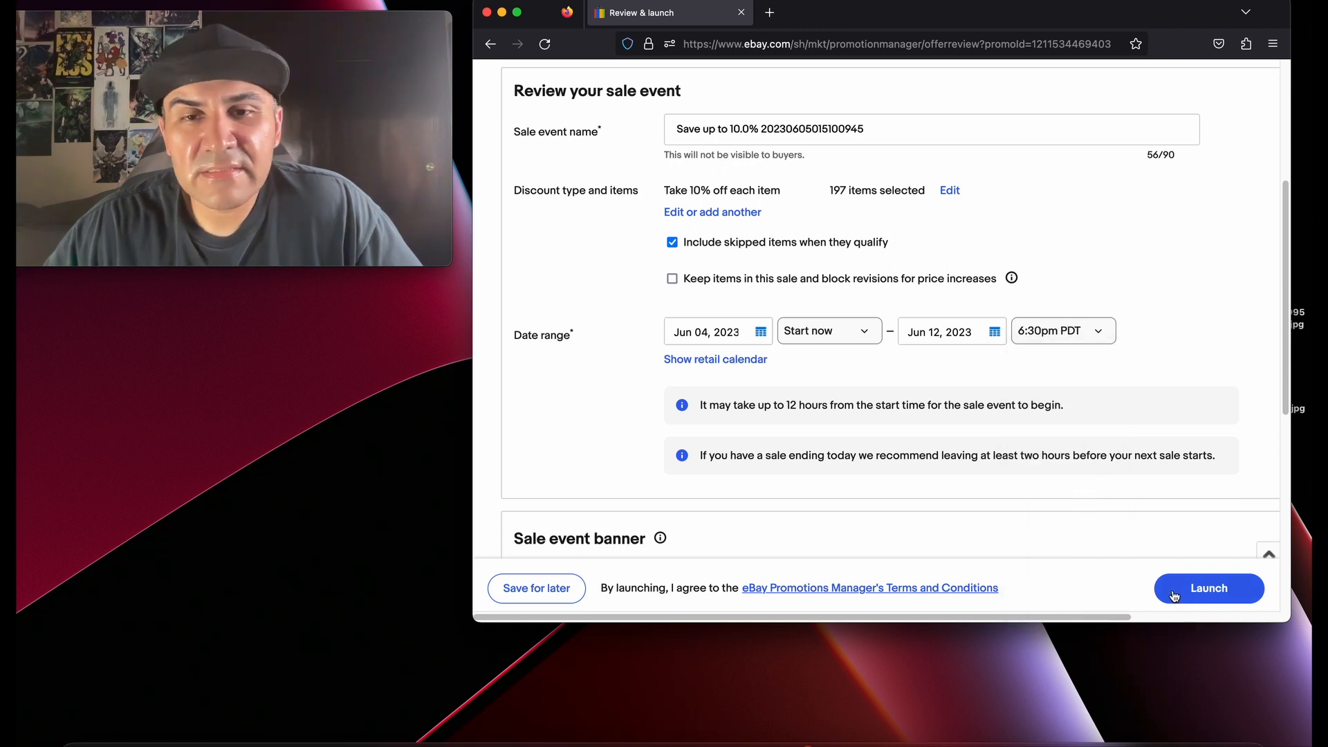
- Enter "SAVE 10% OFF" as the sale event description for the sale event banner
scroll(534, 455, down, 2)
click(716, 443)
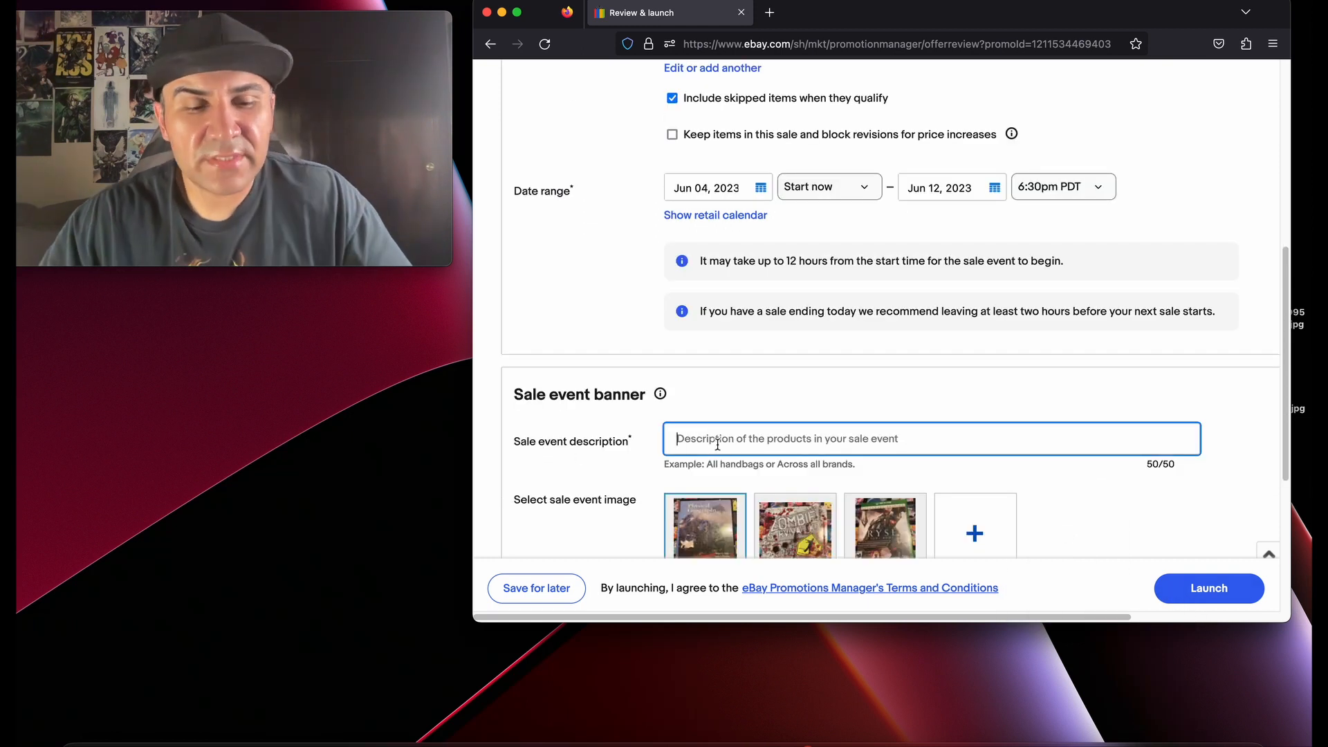
text(S)
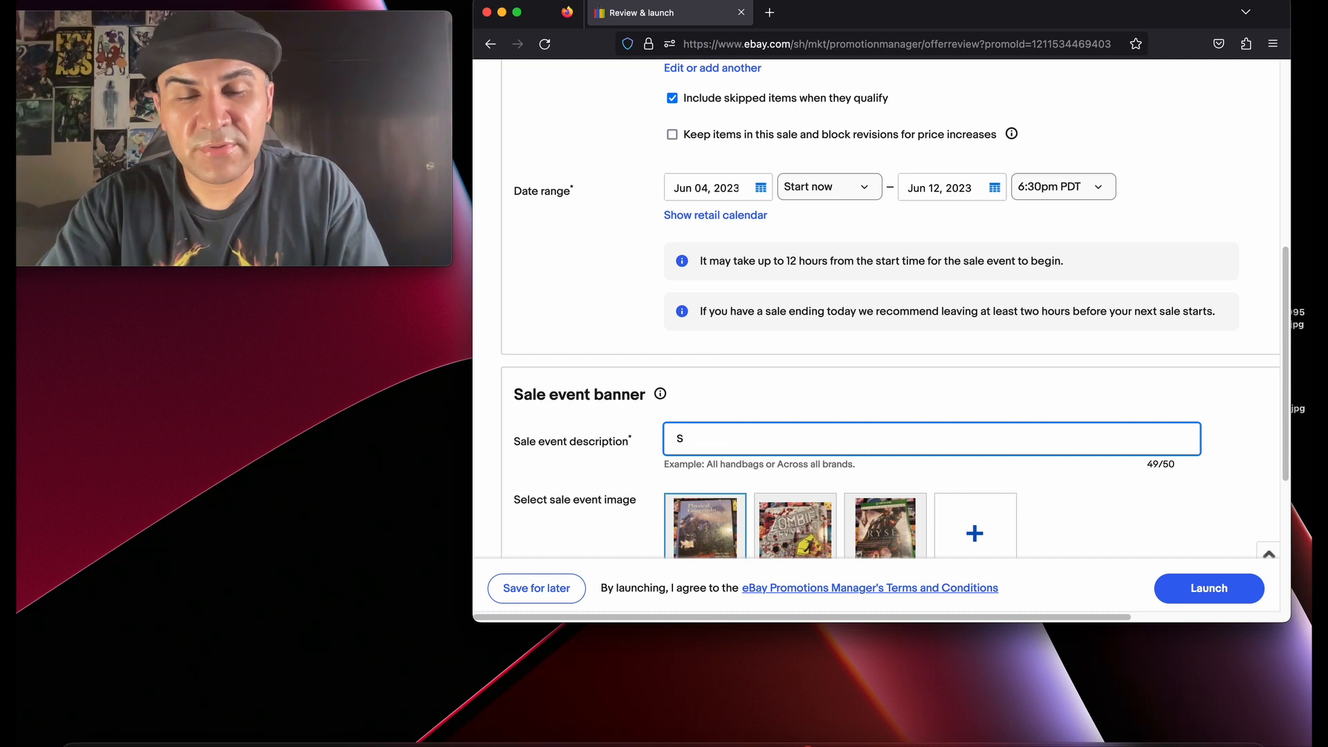
text(AVE )
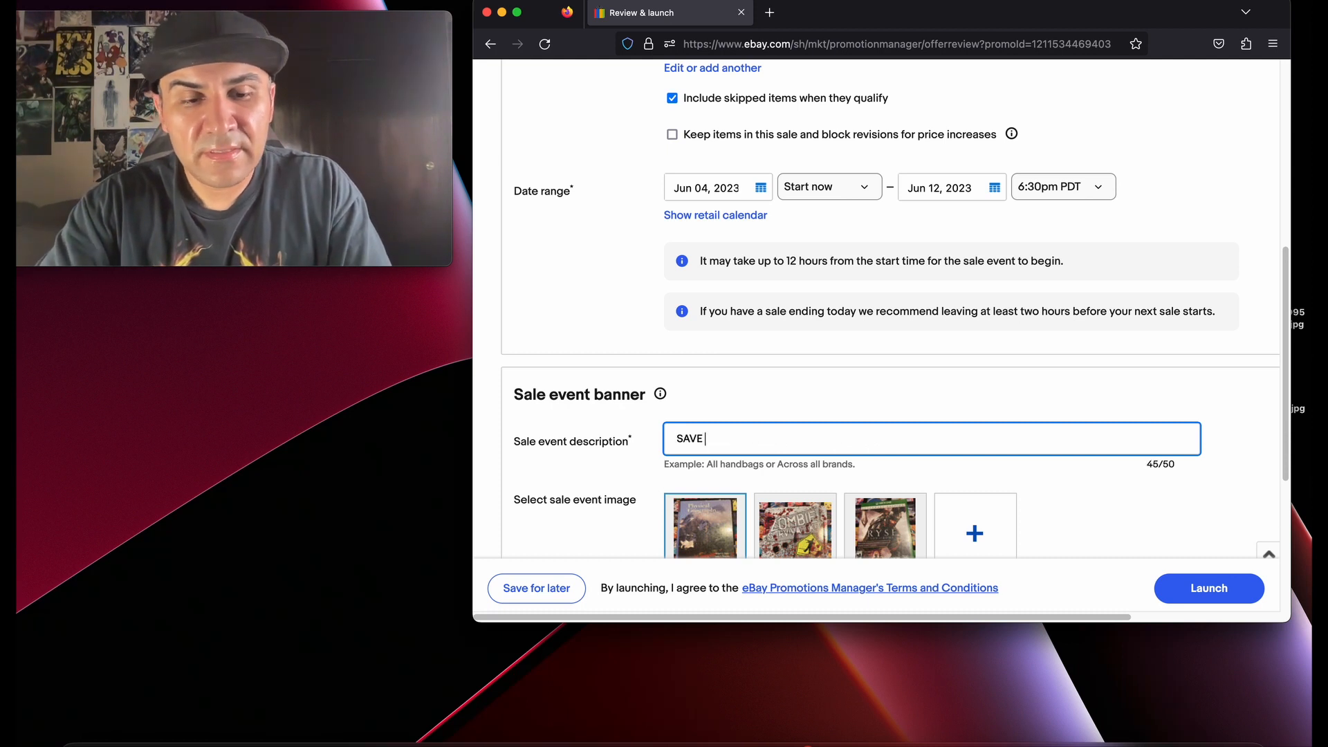
text(10% )
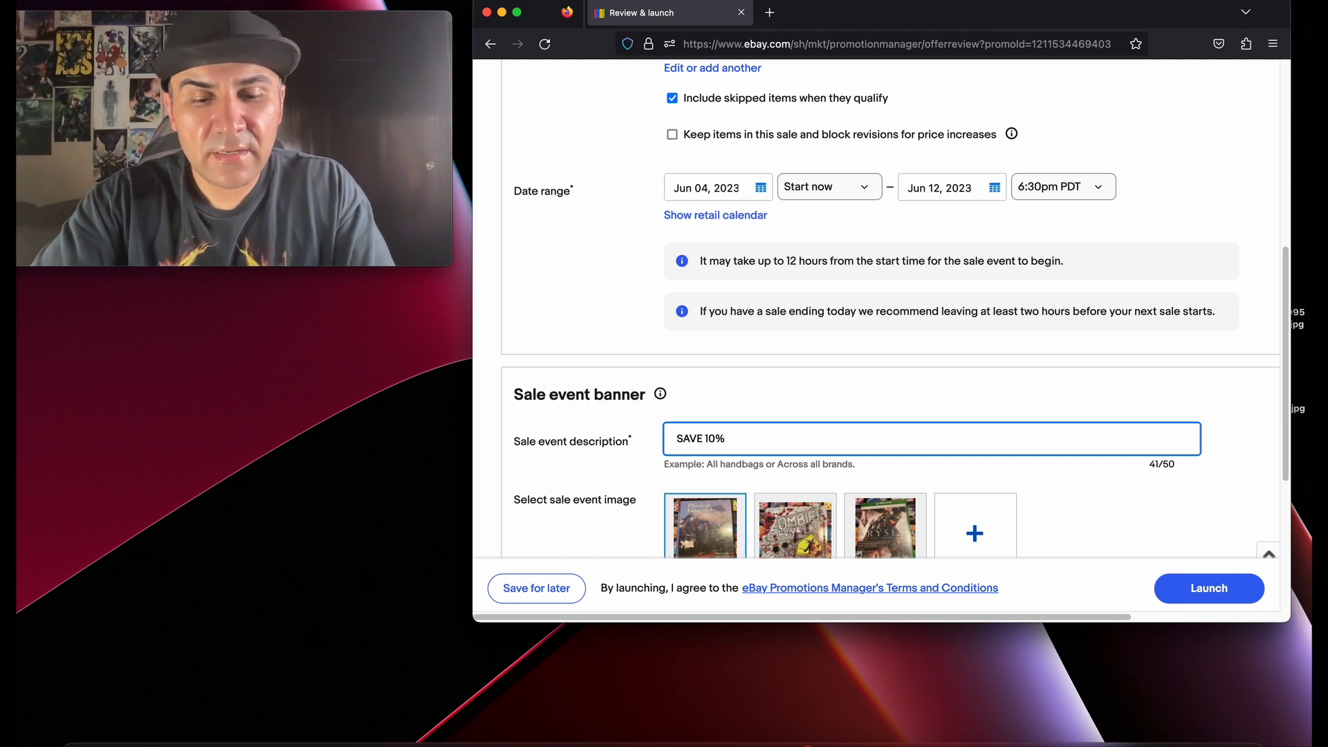
text(OFF)
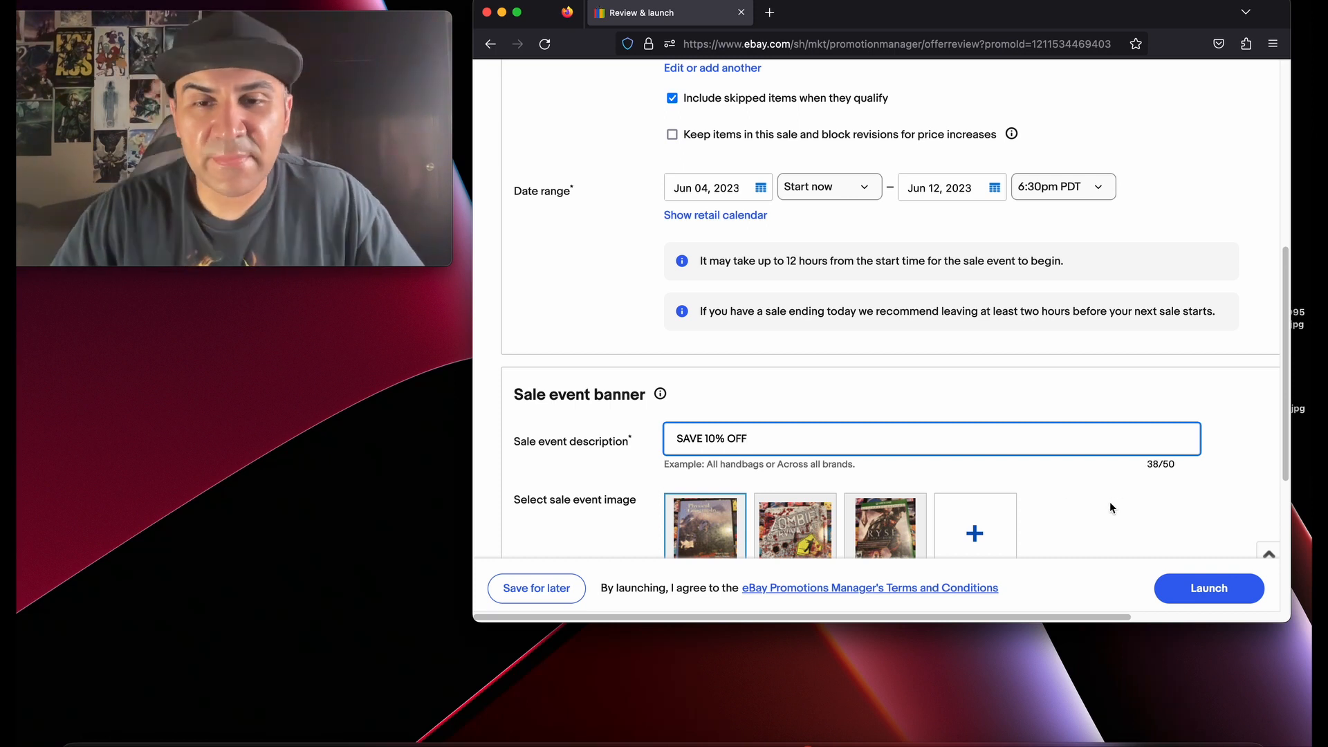
- Launch the sale event and check its entry in the list of promotions
scroll(1110, 501, down, 3)
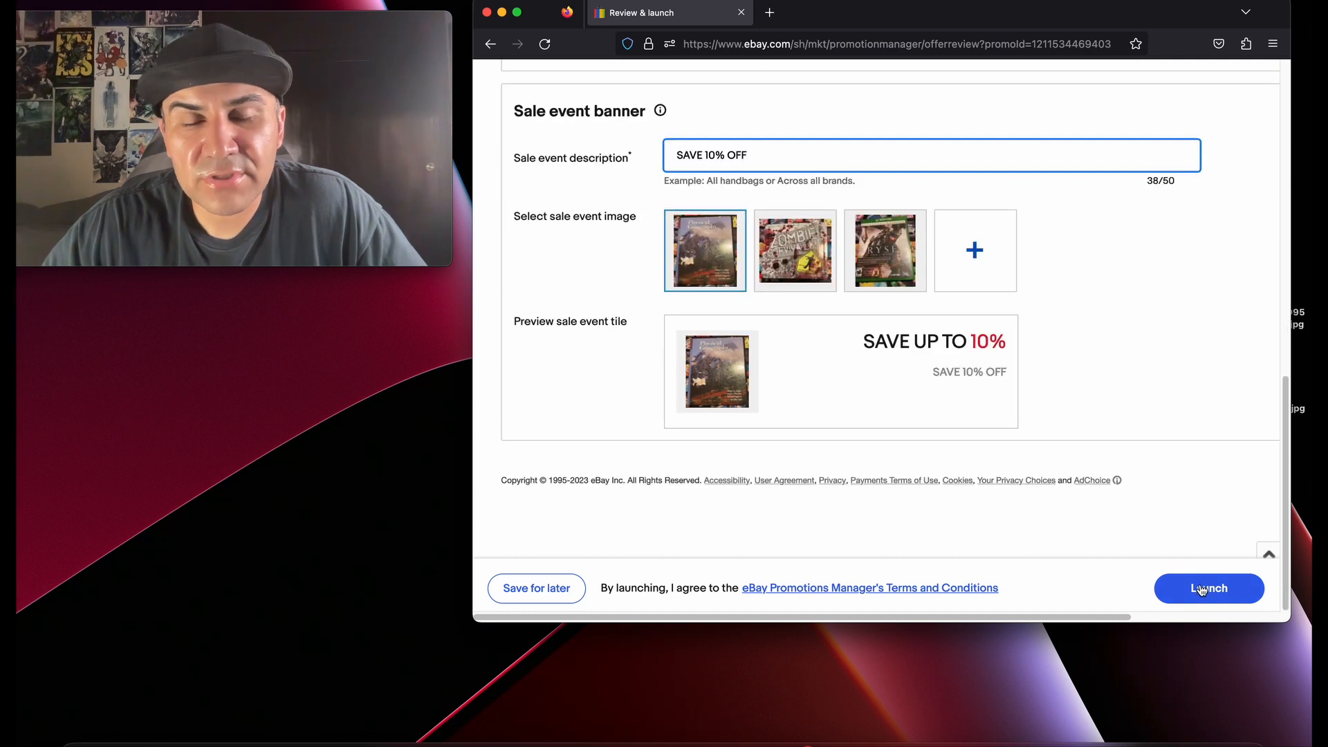
click(1203, 589)
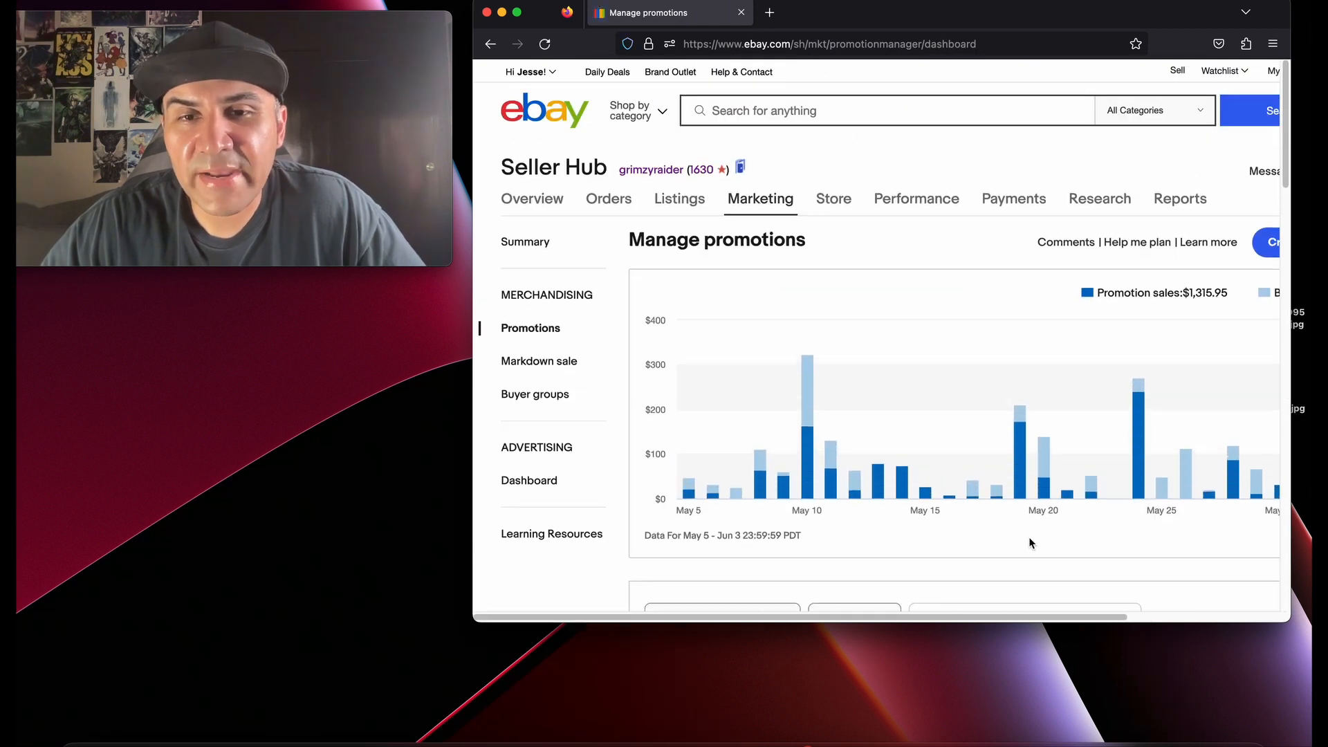
scroll(1028, 537, down, 6)
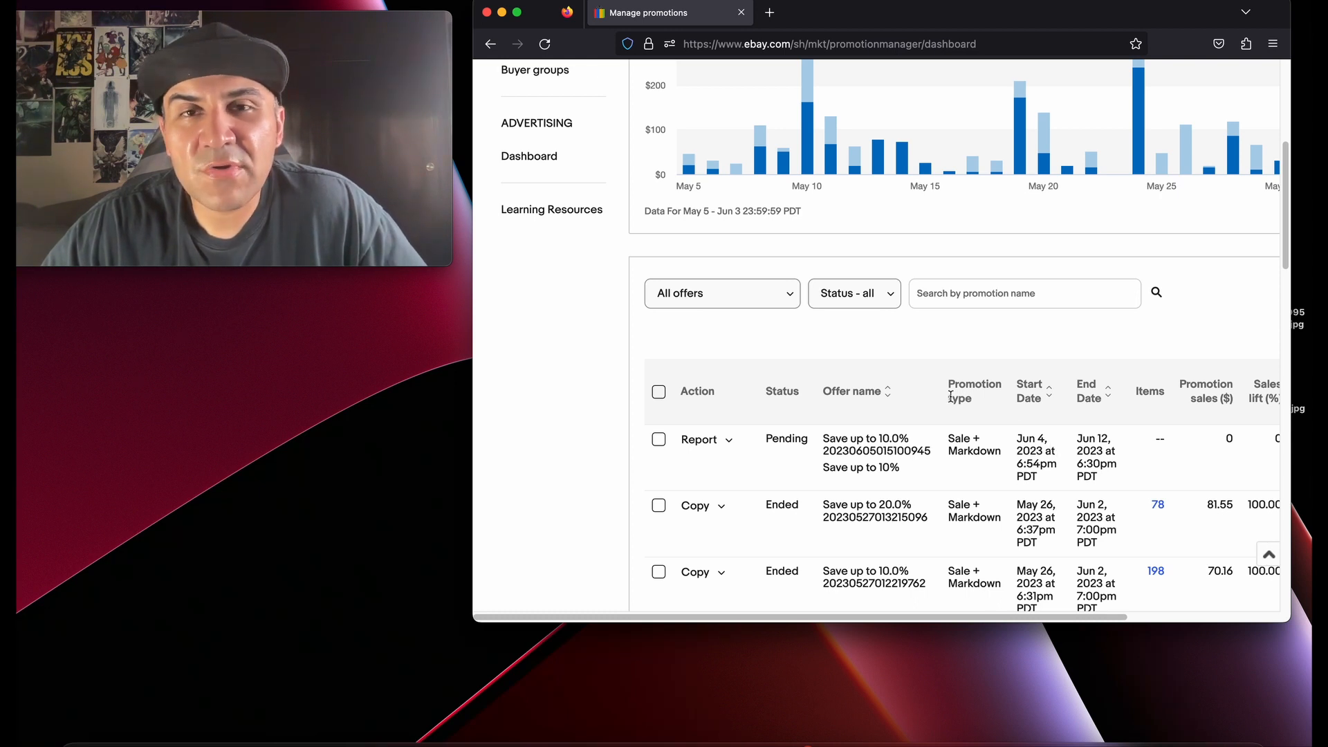
scroll(950, 397, up, 6)
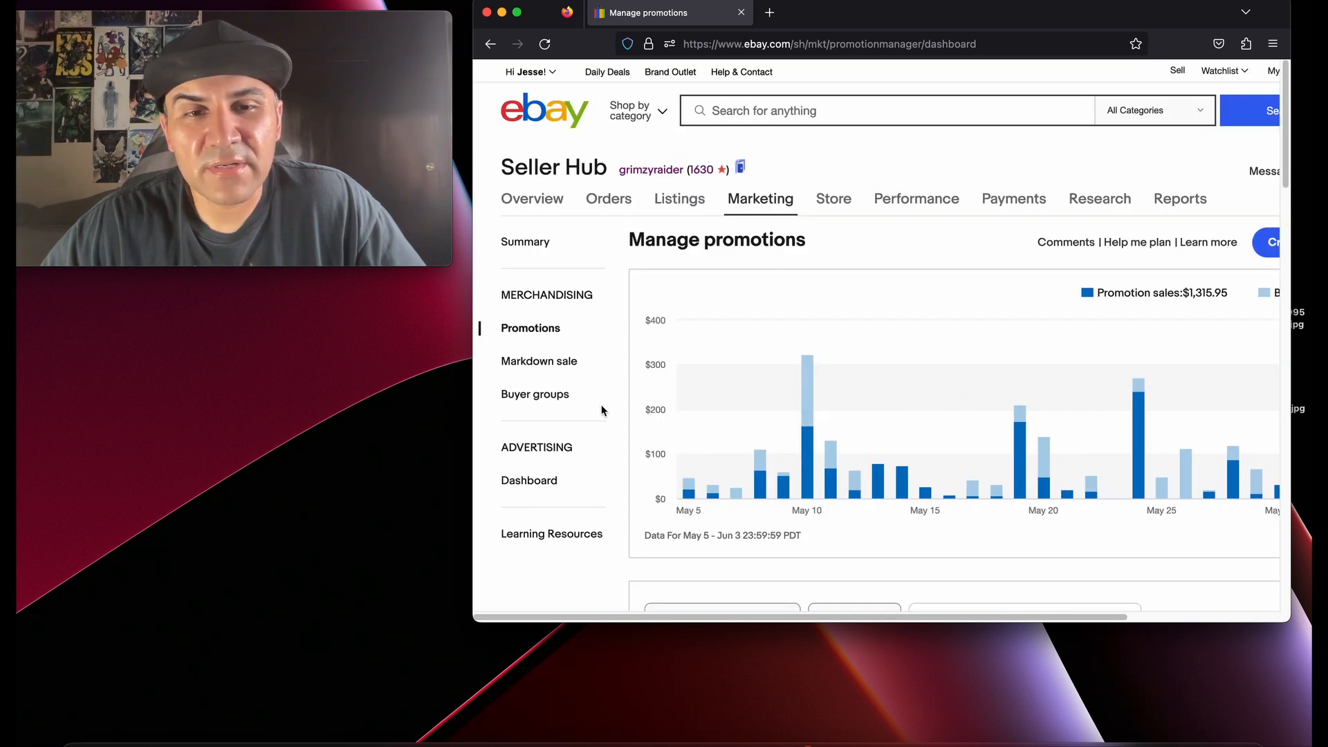
scroll(589, 401, down, 10)
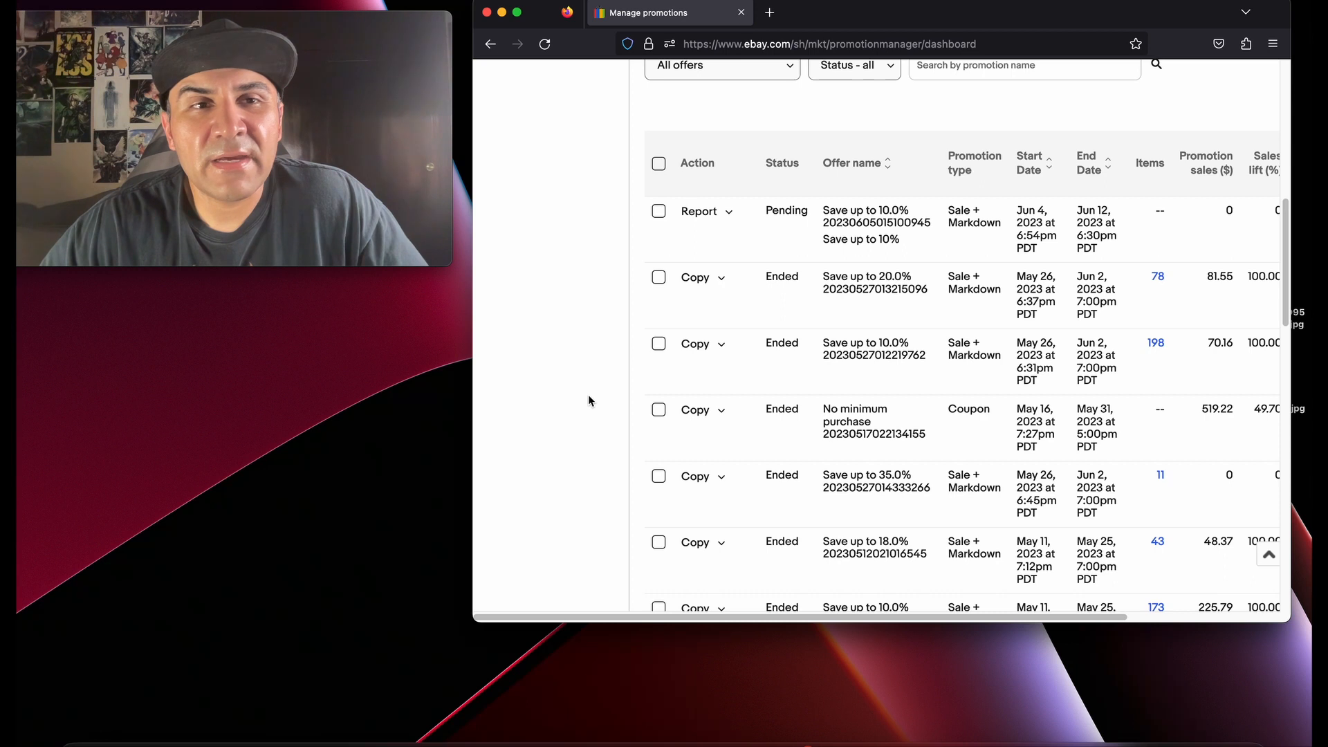